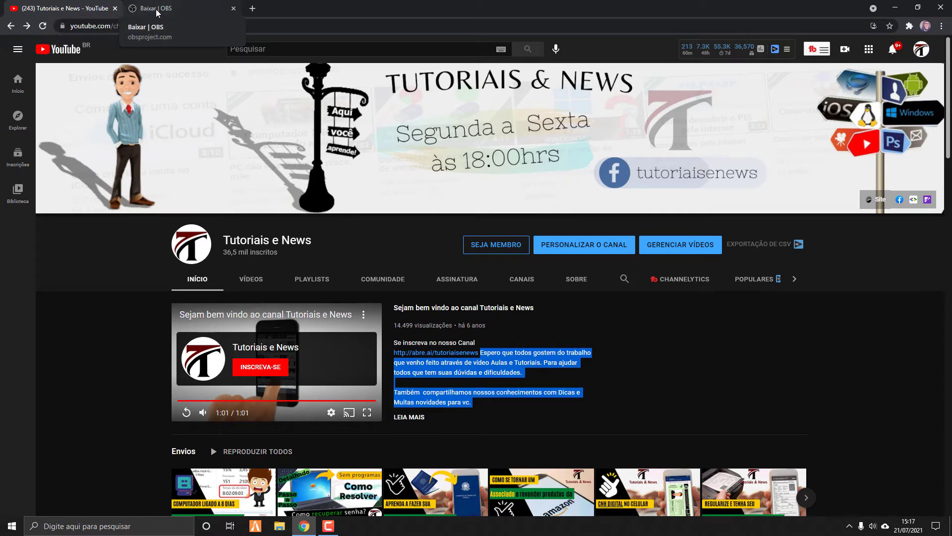
# Download the Windows installer for OBS Studio 27.0.1 from the OBS download page, after viewing the macOS and Linux options.
pyautogui.click(180, 7)
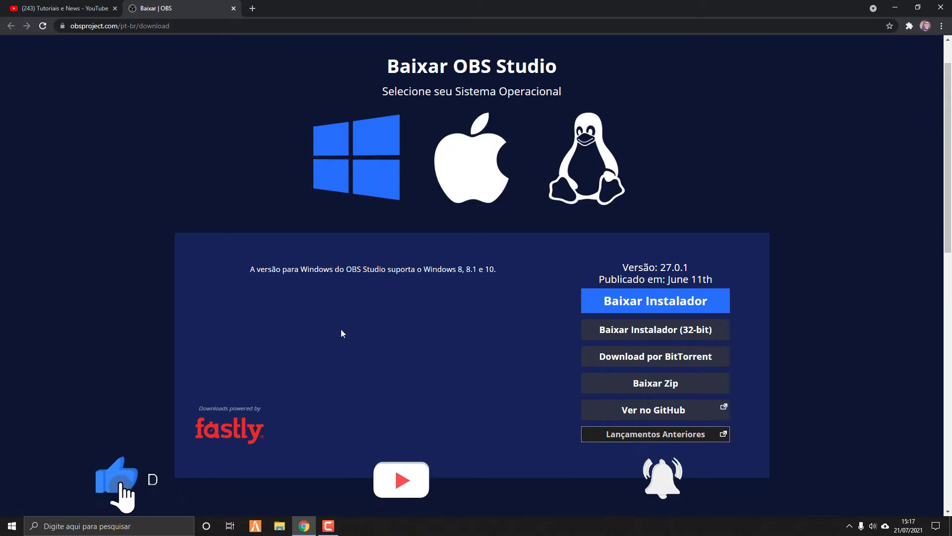
pyautogui.moveTo(328, 529)
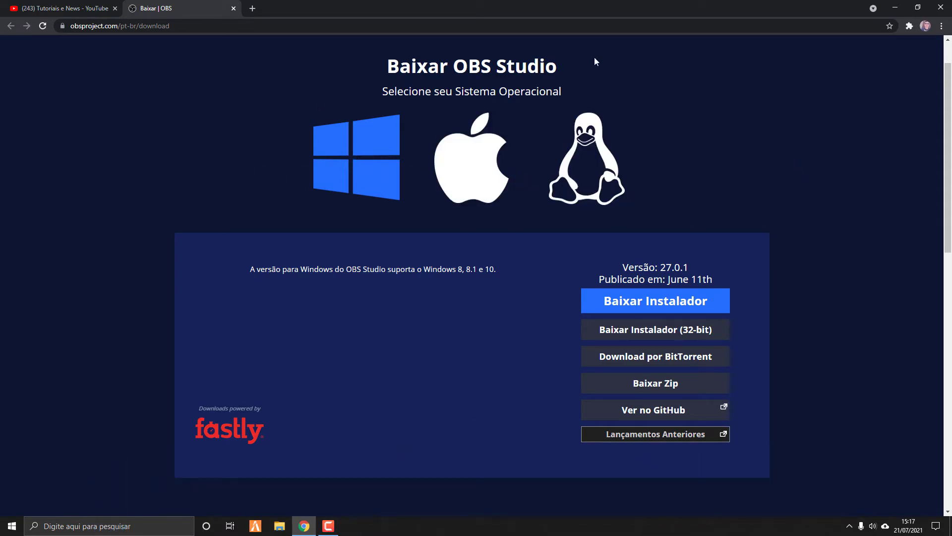
pyautogui.scroll(1, 580, 57)
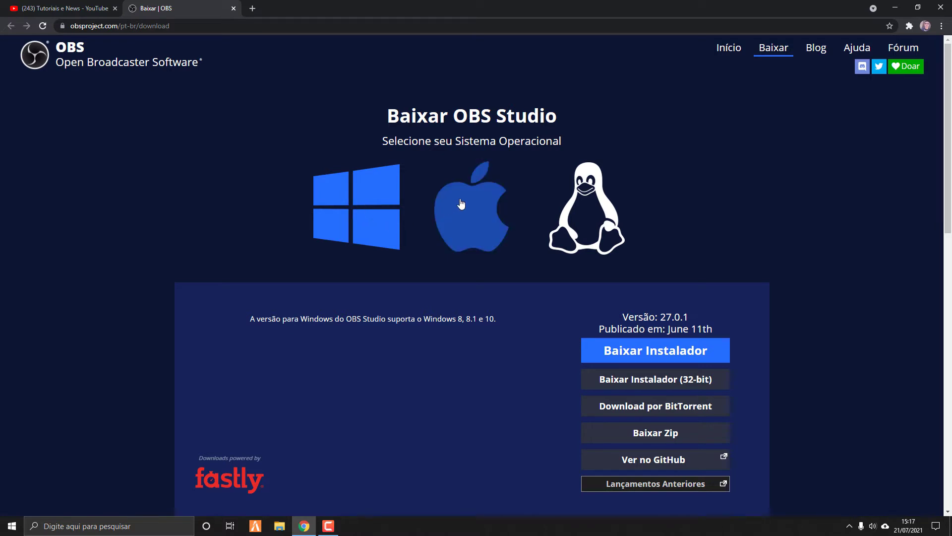
pyautogui.click(476, 201)
pyautogui.click(593, 191)
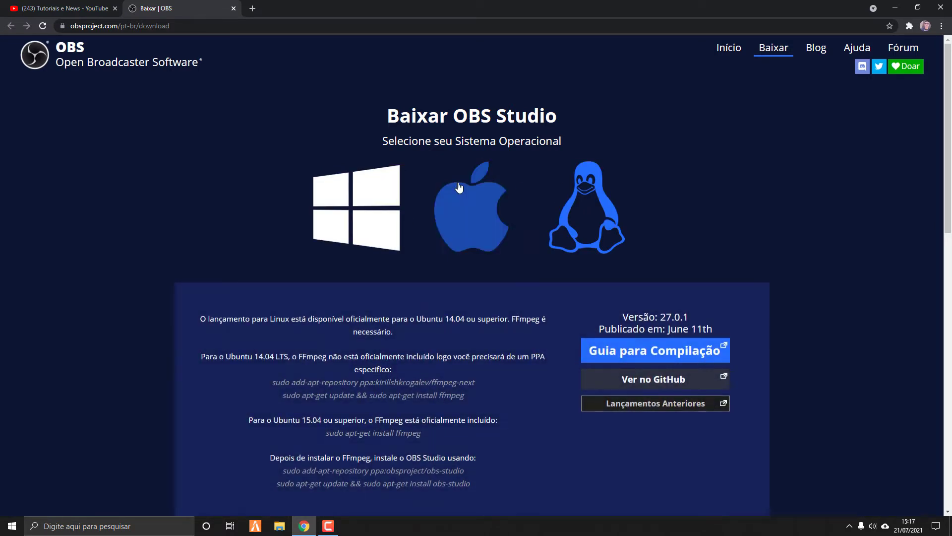
pyautogui.click(359, 208)
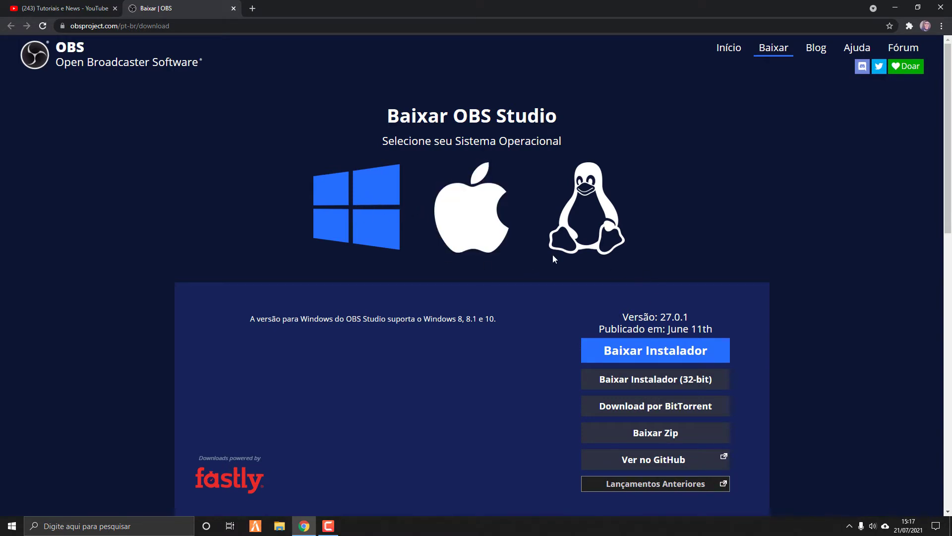
pyautogui.click(646, 353)
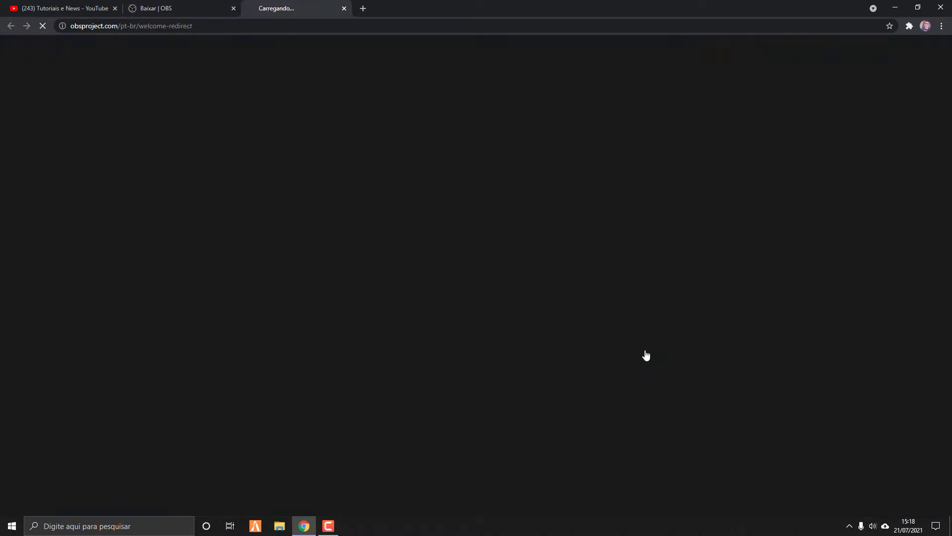
pyautogui.click(167, 6)
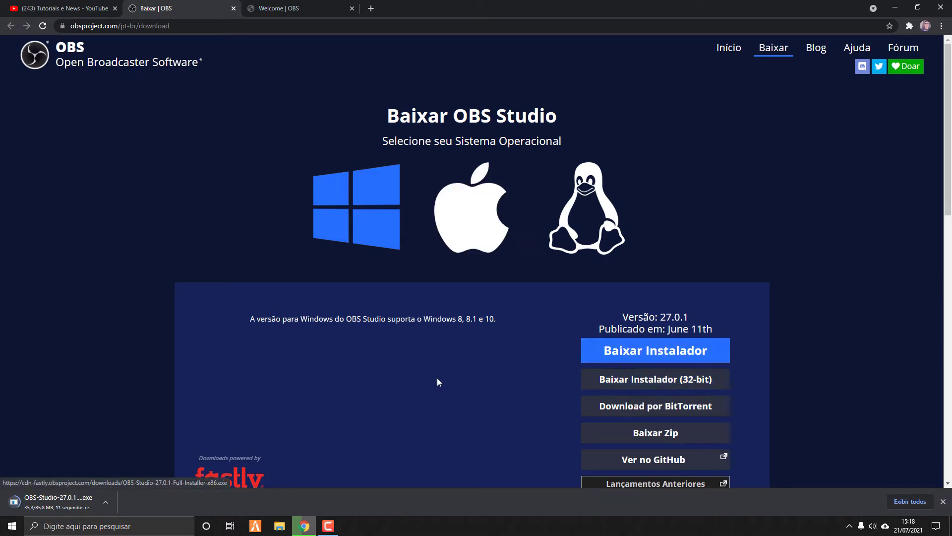
# Check the computer's system type on the About page of the Windows settings, and close the settings.
pyautogui.click(25, 529)
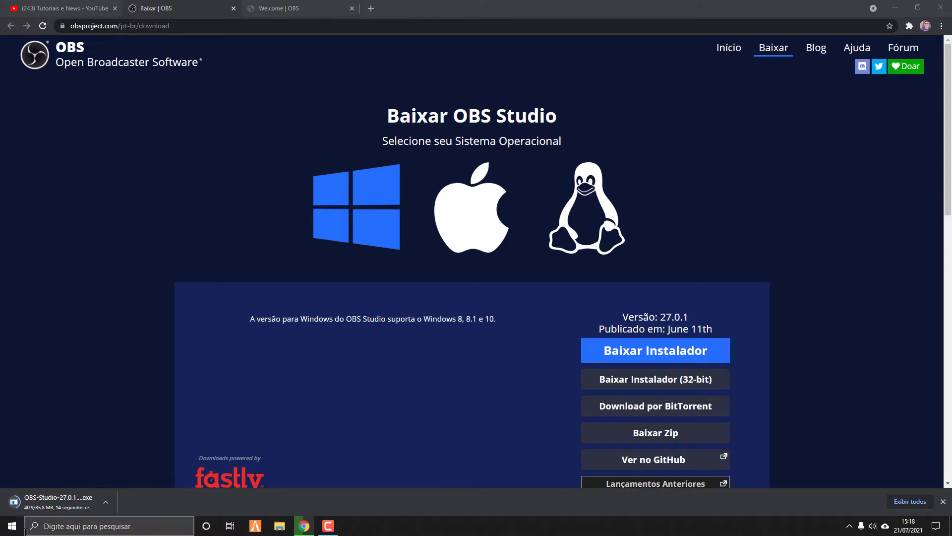
pyautogui.rightClick(12, 527)
pyautogui.click(41, 439)
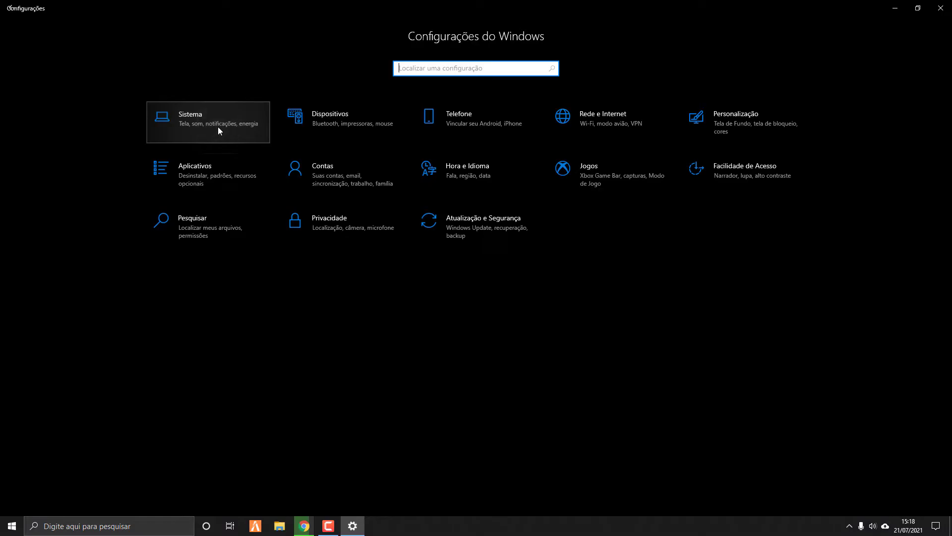
pyautogui.click(218, 127)
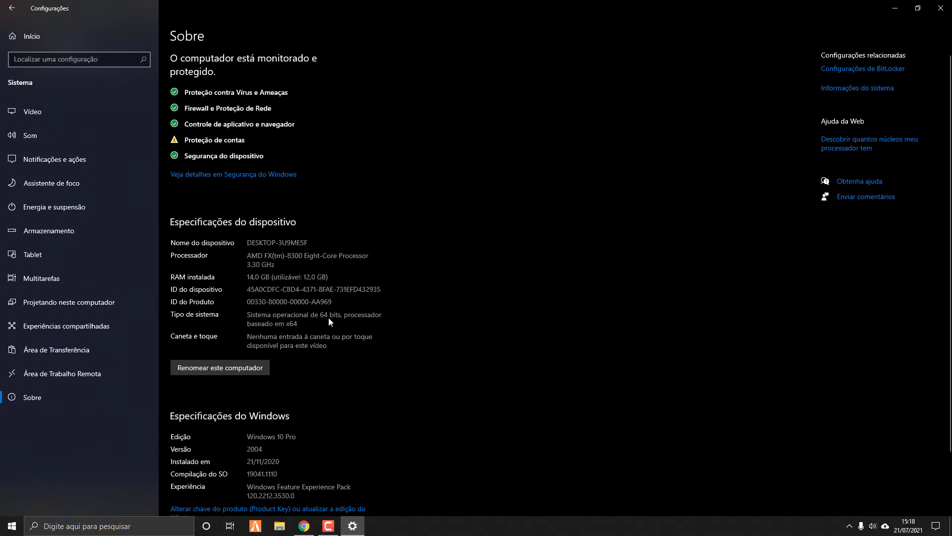
pyautogui.click(941, 5)
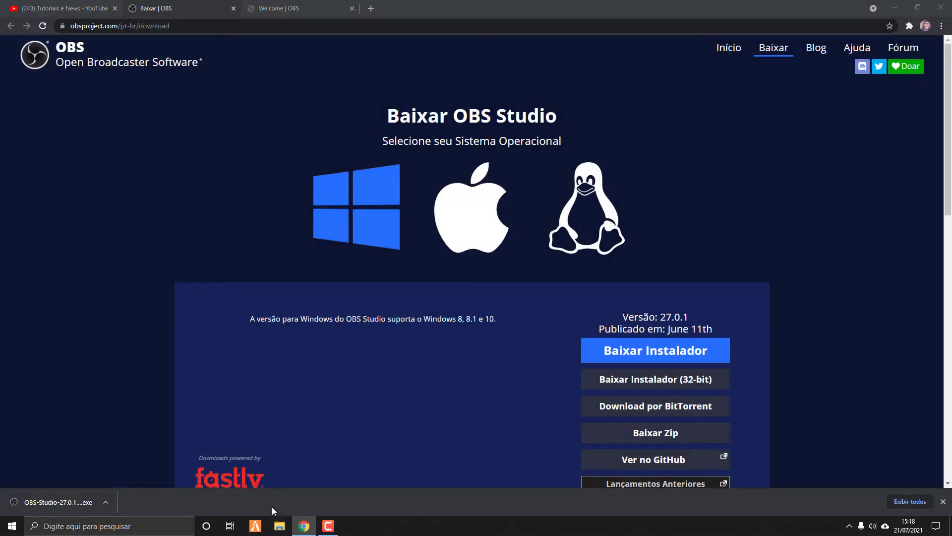
# Check the system type in the properties of Este Computador from File Explorer, and close both windows.
pyautogui.click(280, 525)
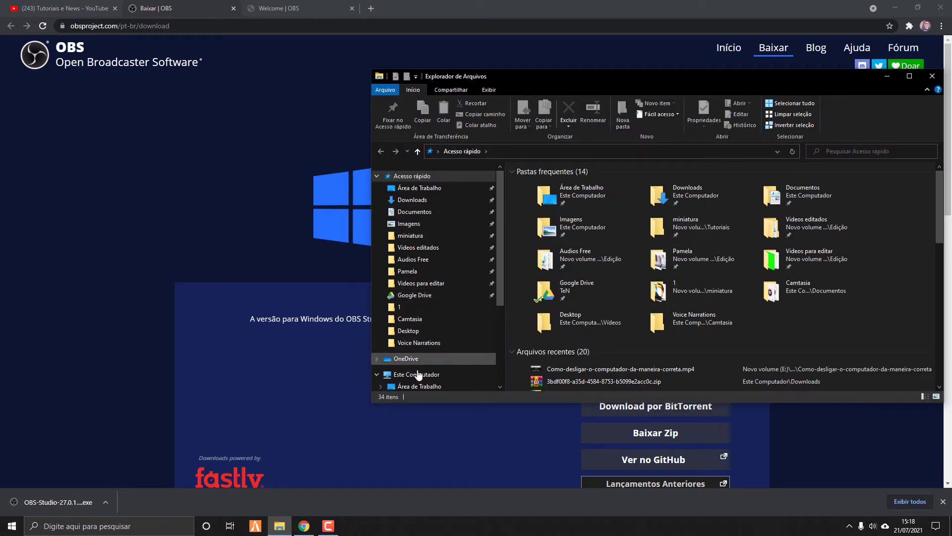
pyautogui.rightClick(424, 377)
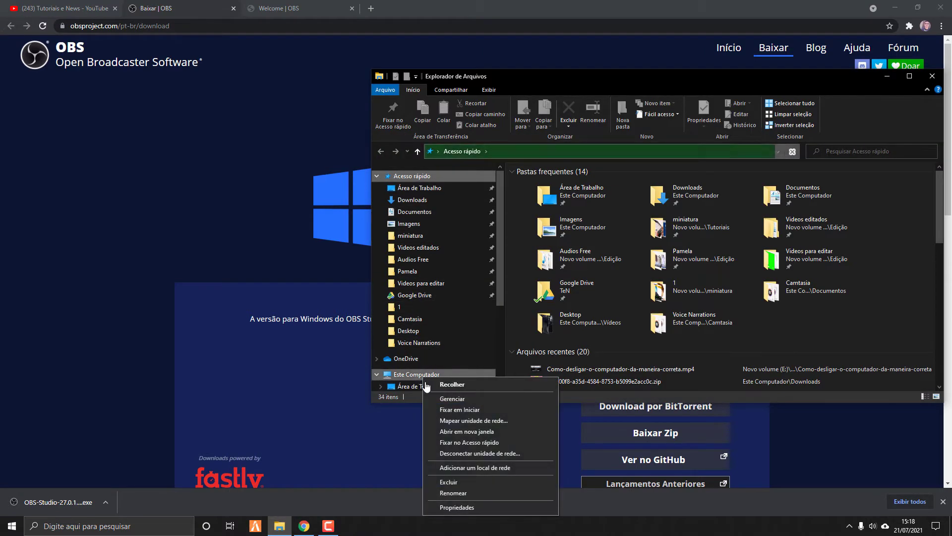
pyautogui.click(454, 505)
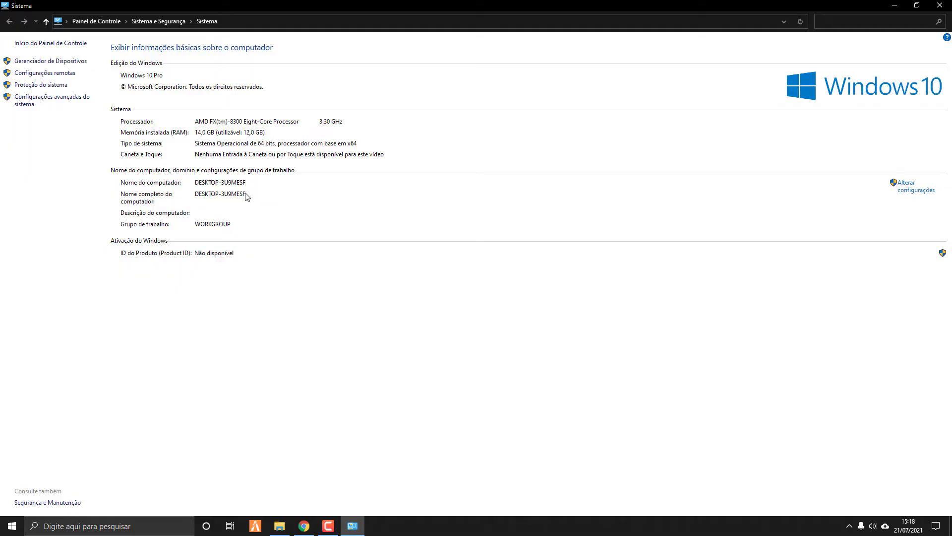
pyautogui.click(945, 7)
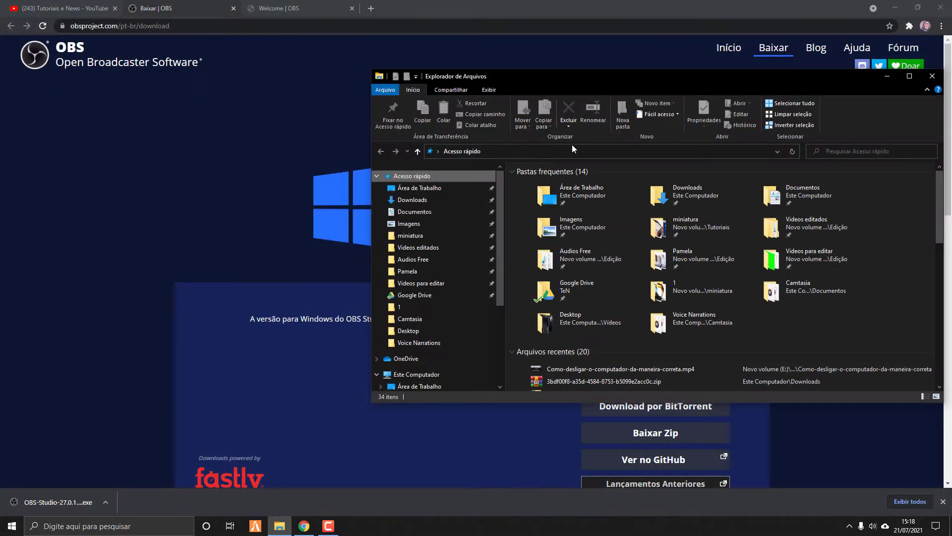
pyautogui.click(933, 76)
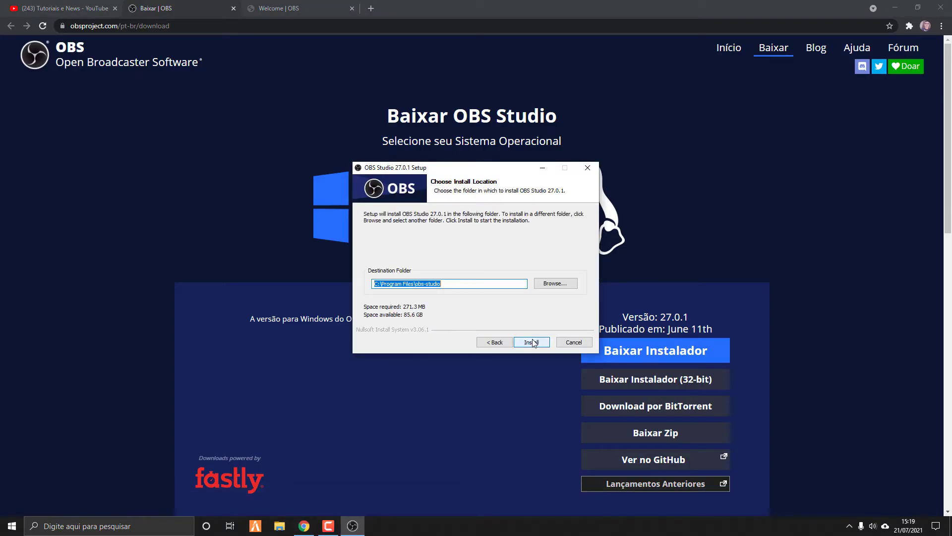
# Install OBS Studio 27.0.1 in C:\Program Files\obs-studio and finish the setup with launching the program enabled.
pyautogui.click(532, 342)
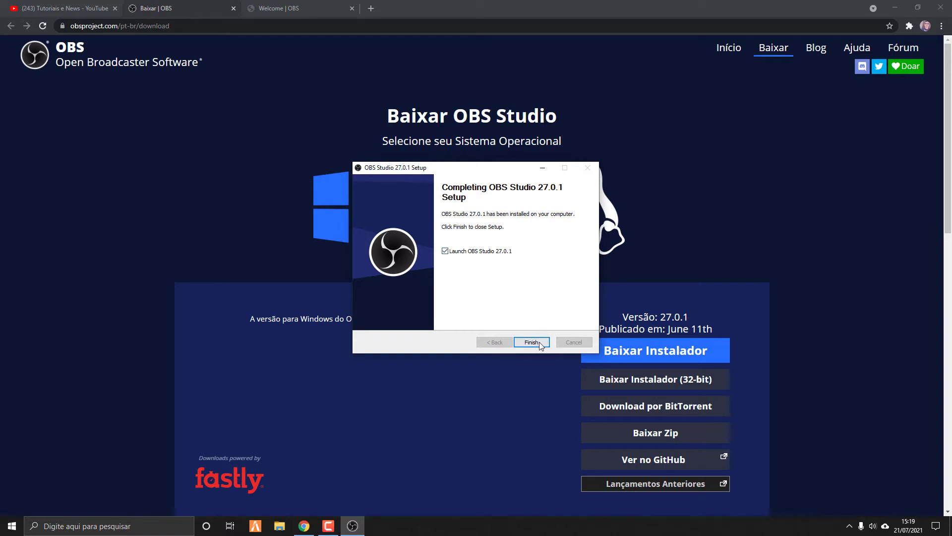
pyautogui.click(531, 342)
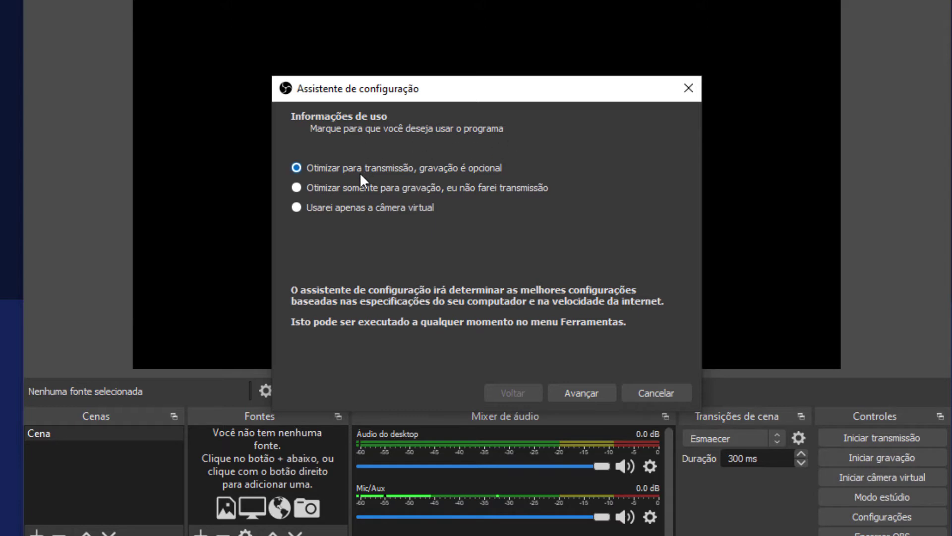
# Review the configuration assistant's usage options and video settings page, and cancel the assistant.
pyautogui.click(359, 171)
pyautogui.click(317, 190)
pyautogui.click(319, 206)
pyautogui.click(610, 393)
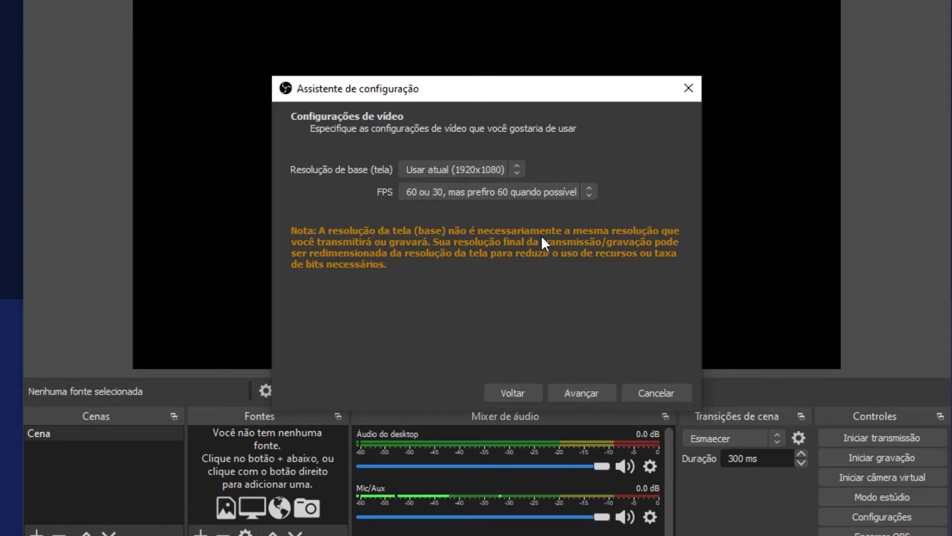
pyautogui.click(668, 391)
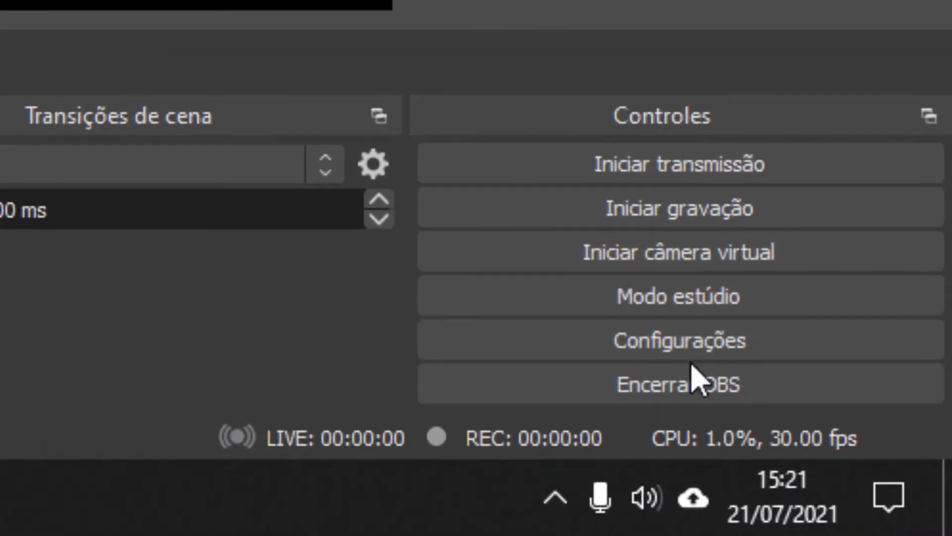
# Open the OBS settings and preview the Acri, Rachni and System interface themes before returning to Dark (Padrão).
pyautogui.click(699, 342)
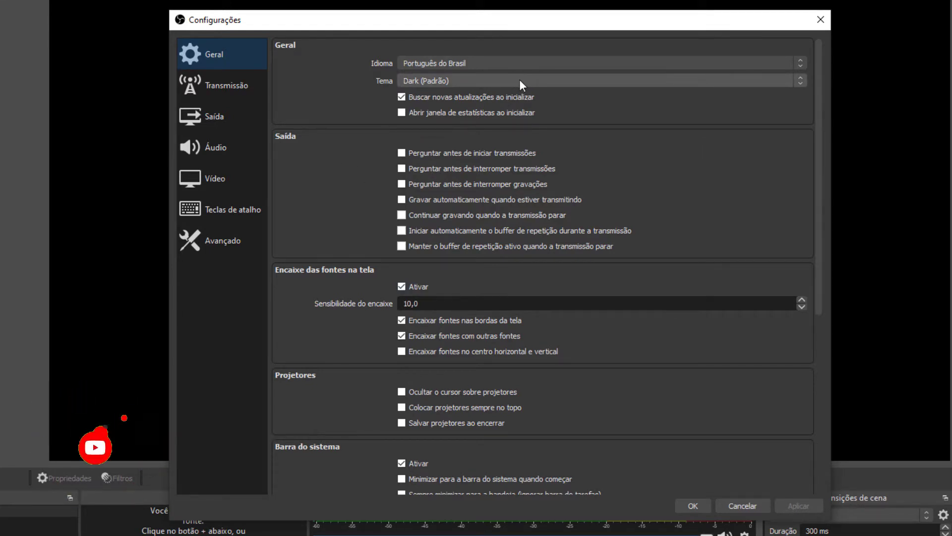
pyautogui.click(449, 81)
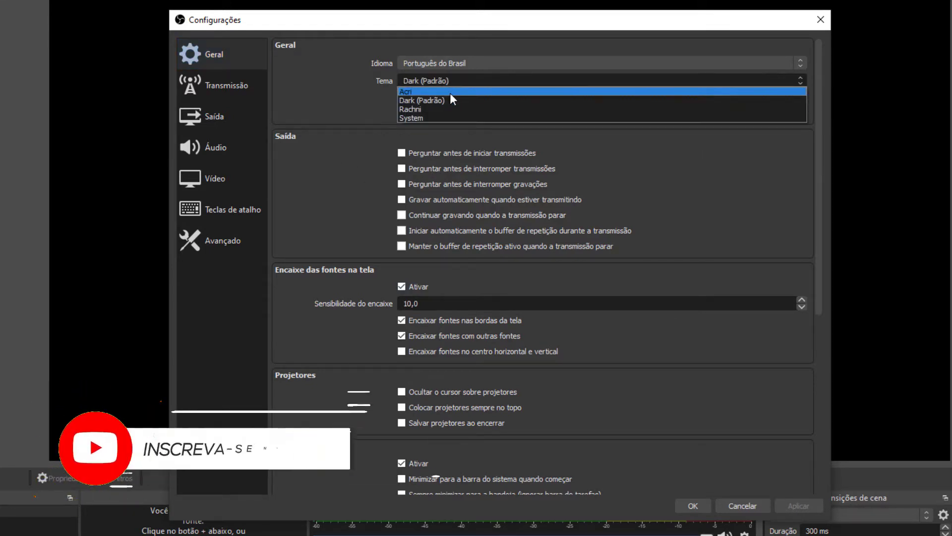
pyautogui.click(447, 85)
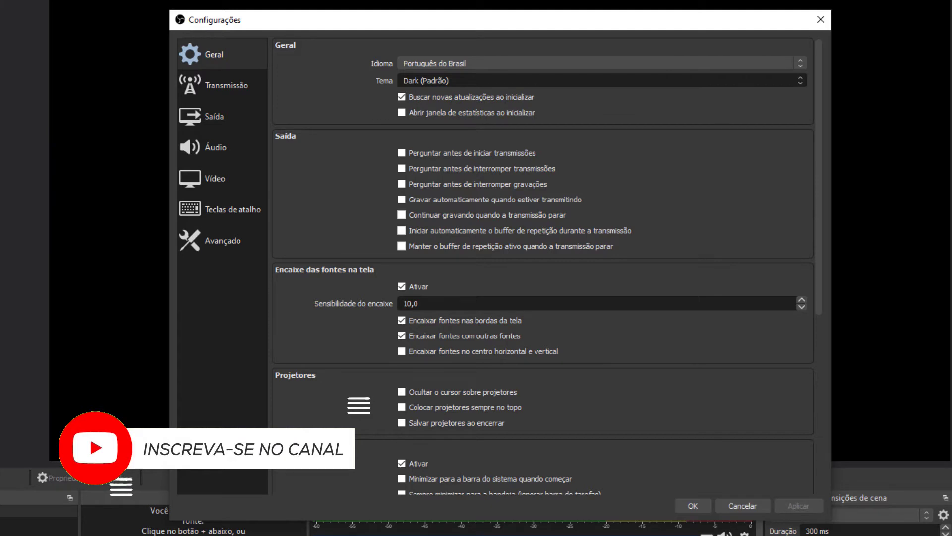
pyautogui.scroll(1, 459, 78)
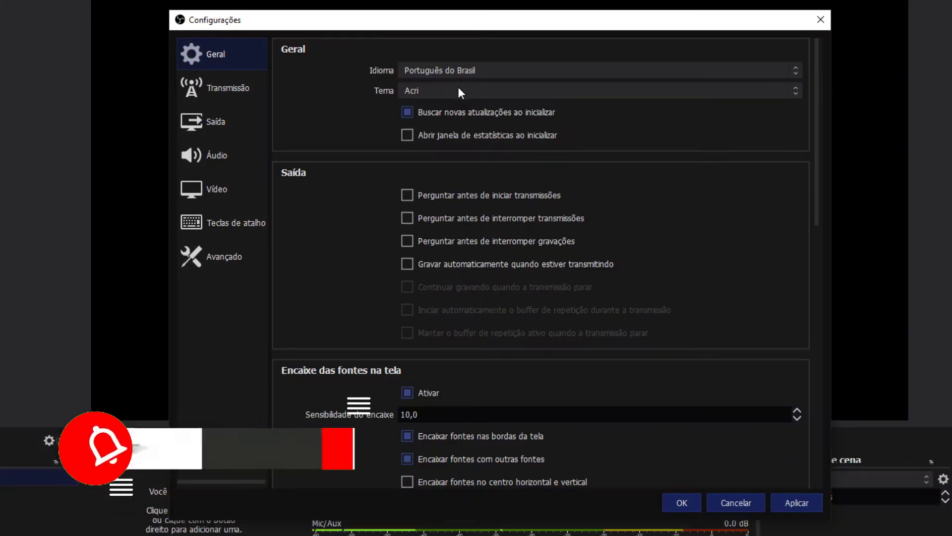
pyautogui.click(467, 91)
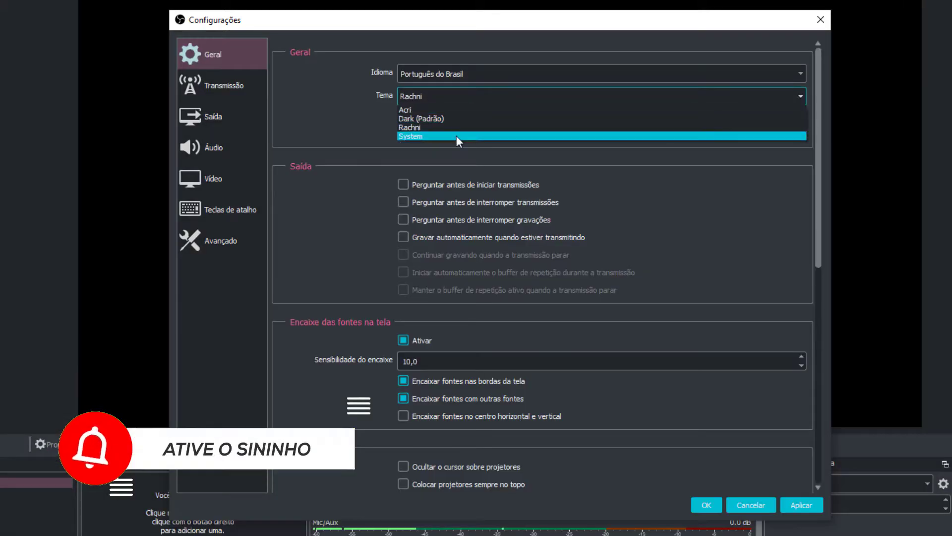
pyautogui.click(457, 135)
pyautogui.click(452, 73)
pyautogui.press('Escape')
pyautogui.press('Up')
pyautogui.press('Up')
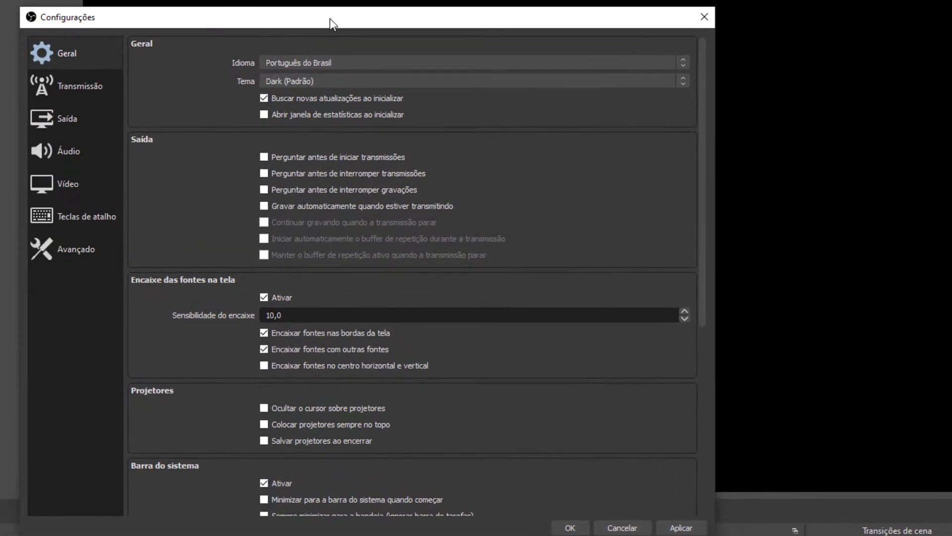
pyautogui.moveTo(329, 19); pyautogui.dragTo(380, 9)
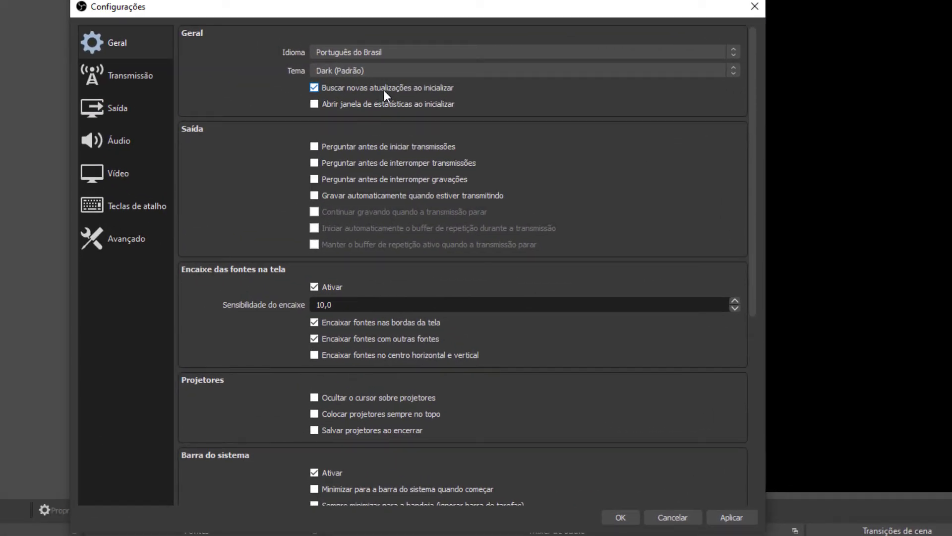
# Keep the search for new updates at startup enabled and apply the general settings.
pyautogui.click(314, 88)
pyautogui.click(315, 87)
pyautogui.click(362, 184)
pyautogui.click(731, 516)
# Try YouTube - RTMPS as the streaming service, switch back to Twitch, and view the account login form without signing in.
pyautogui.click(124, 76)
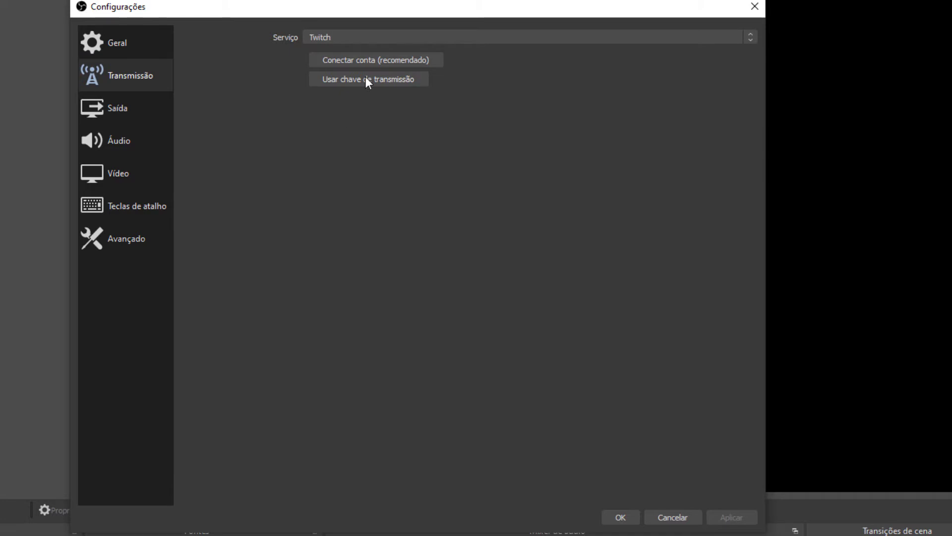
pyautogui.click(379, 37)
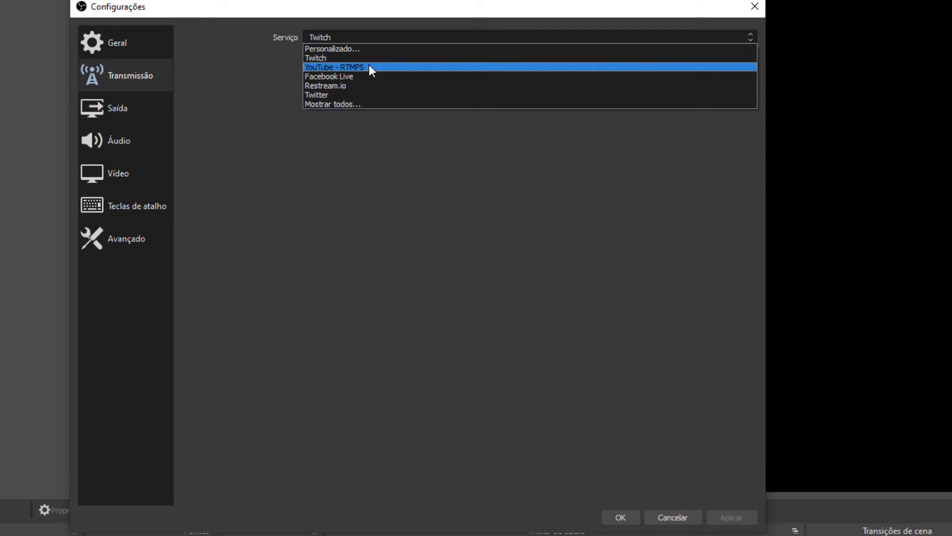
pyautogui.click(369, 67)
pyautogui.click(422, 36)
pyautogui.click(424, 58)
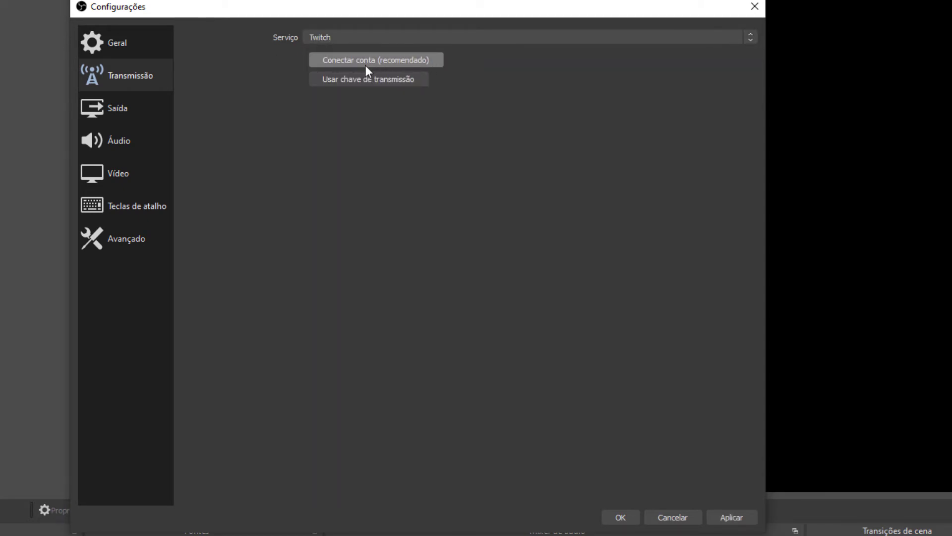
pyautogui.click(389, 63)
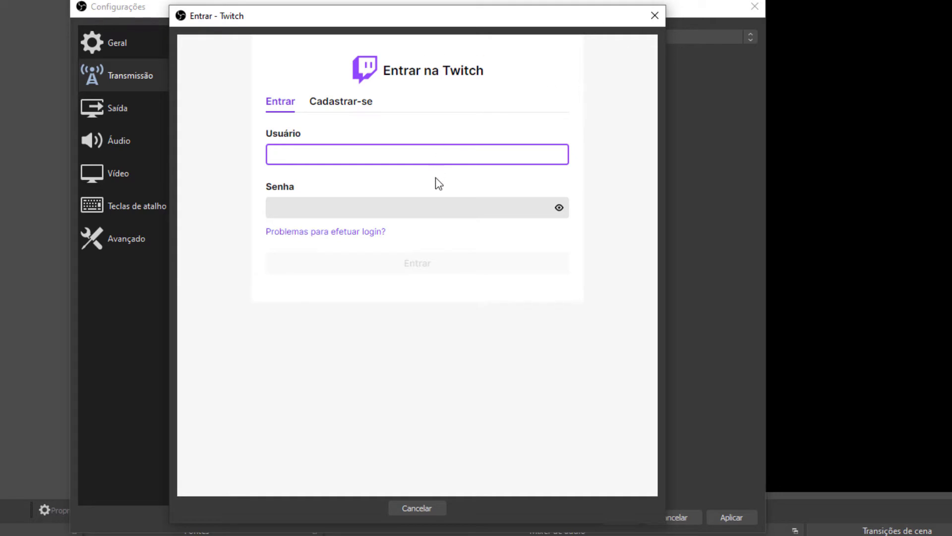
pyautogui.click(655, 15)
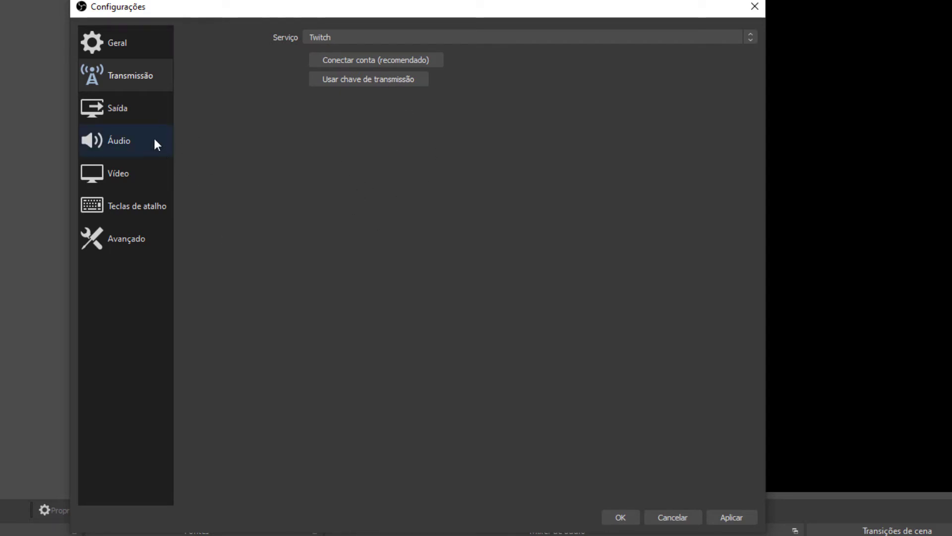
# Set the output mode to Avançado in the output settings.
pyautogui.click(119, 109)
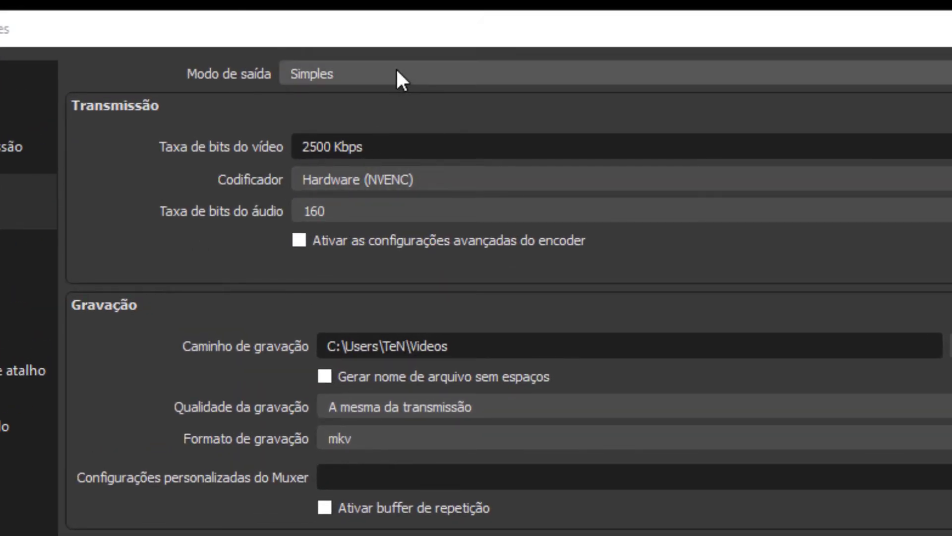
pyautogui.click(389, 72)
pyautogui.click(382, 115)
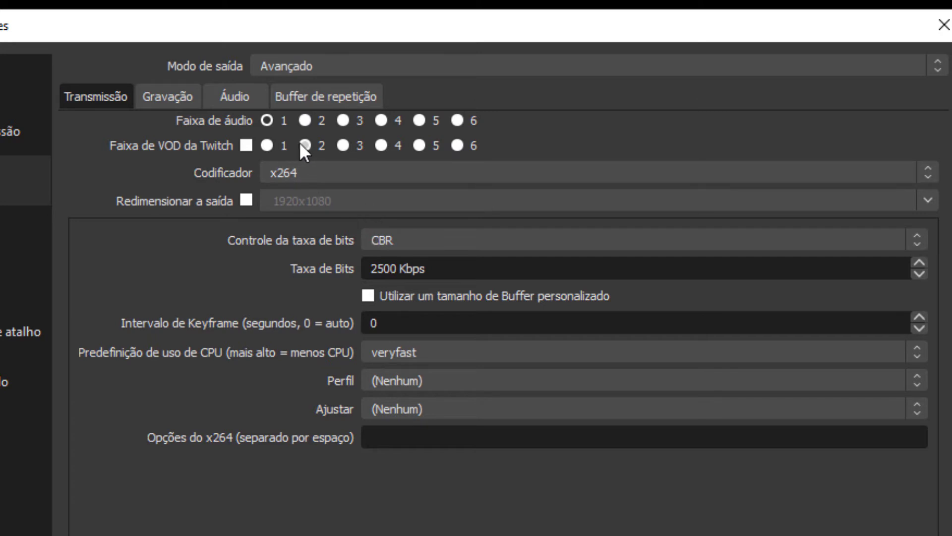
# Check the encoder choices for streaming, keep x264, and set the streaming rate control to VBR.
pyautogui.click(334, 169)
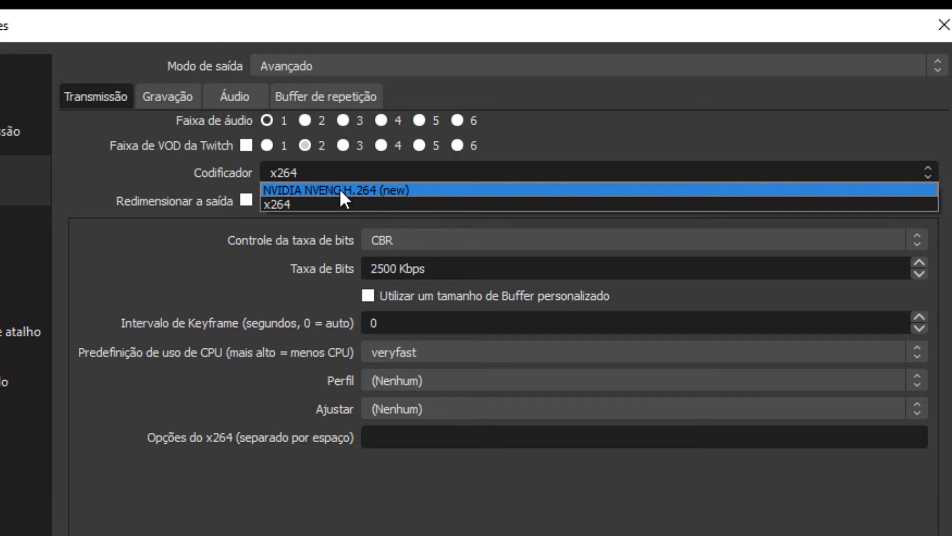
pyautogui.click(626, 100)
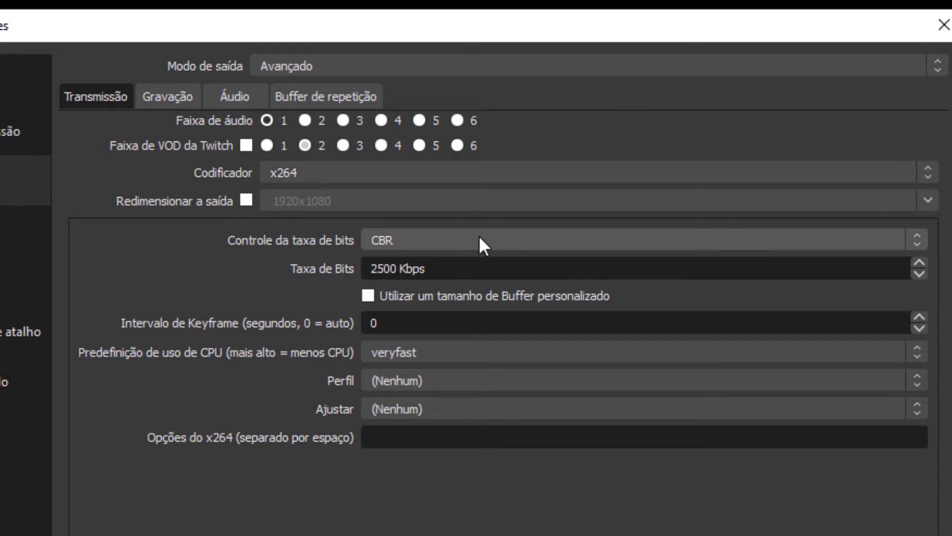
pyautogui.click(426, 242)
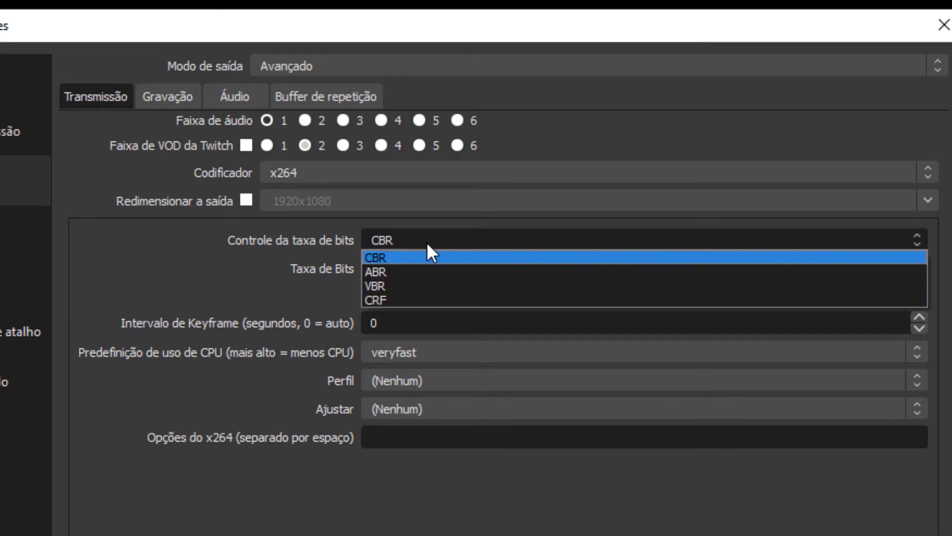
pyautogui.click(399, 284)
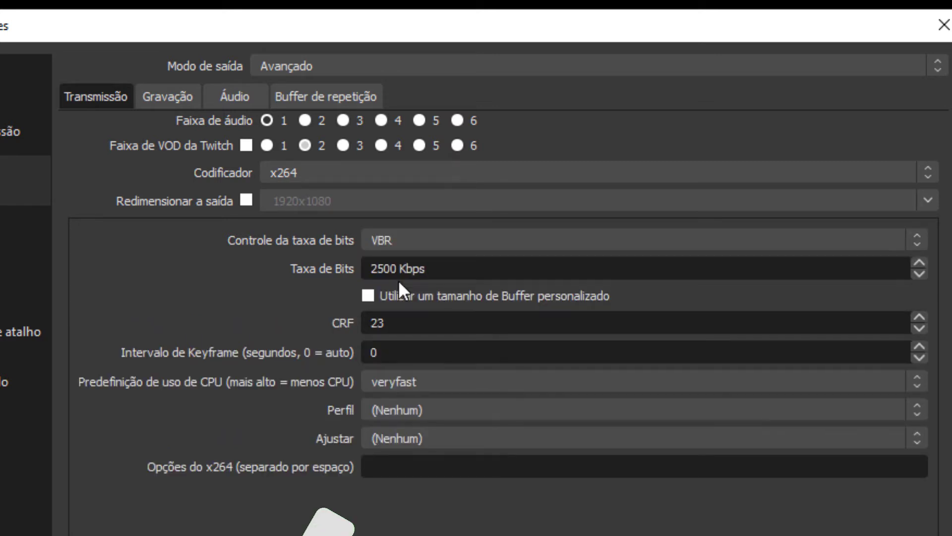
# Set the recording type to Padrão in the recording output settings.
pyautogui.click(174, 103)
pyautogui.click(398, 130)
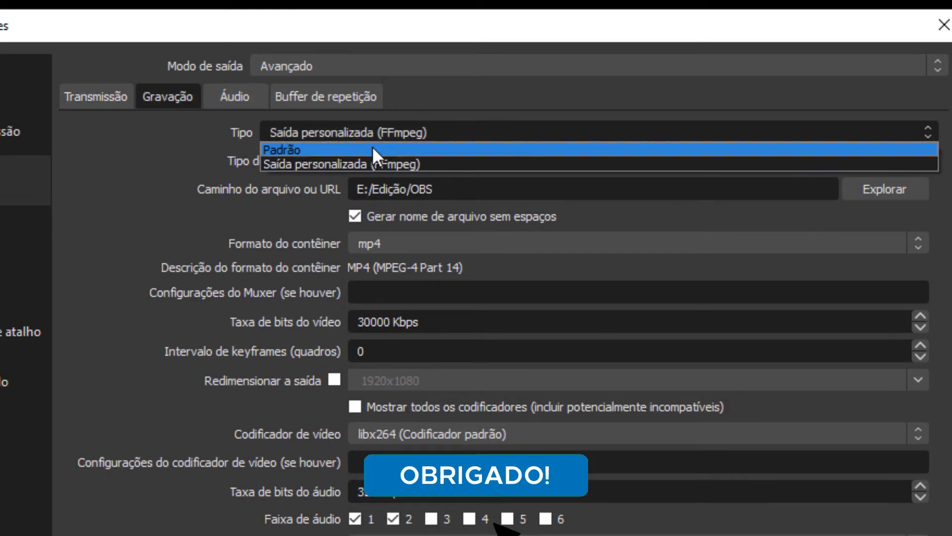
pyautogui.click(372, 148)
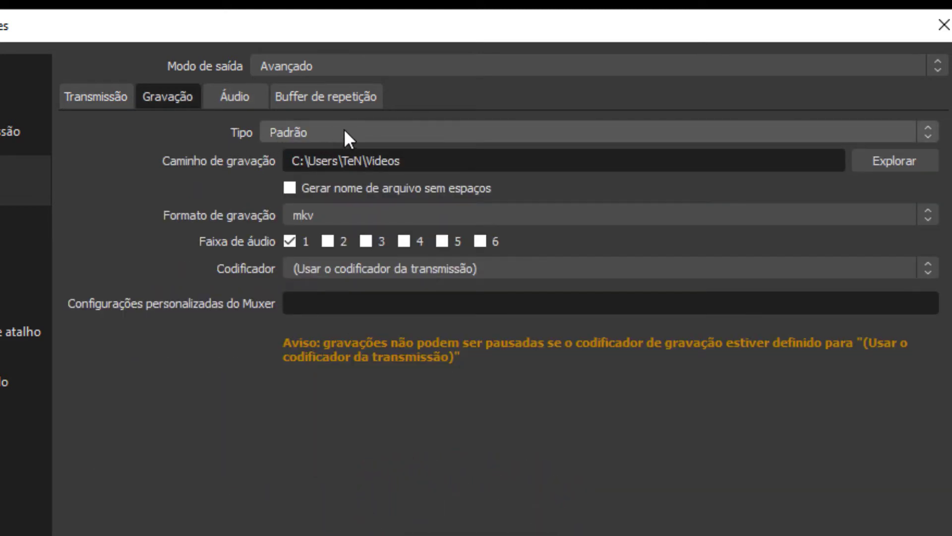
pyautogui.click(399, 132)
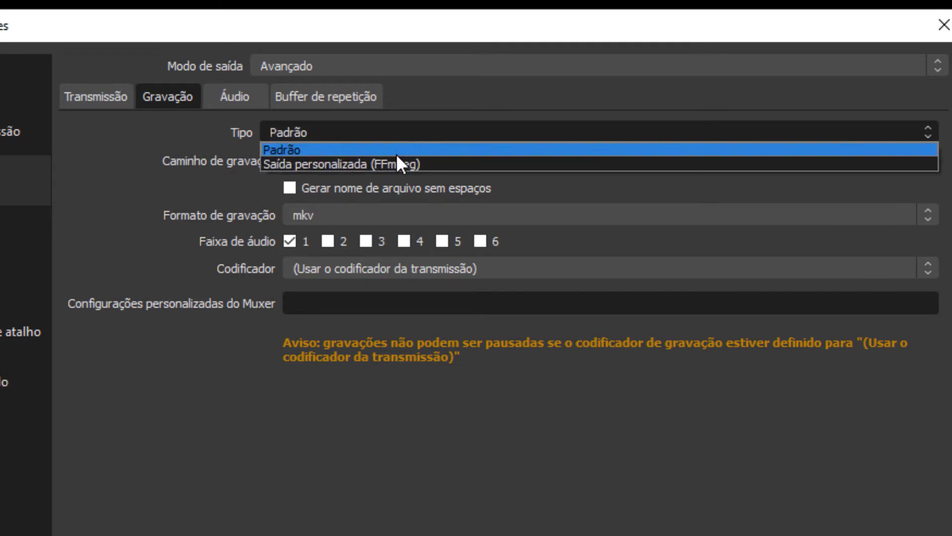
pyautogui.click(397, 130)
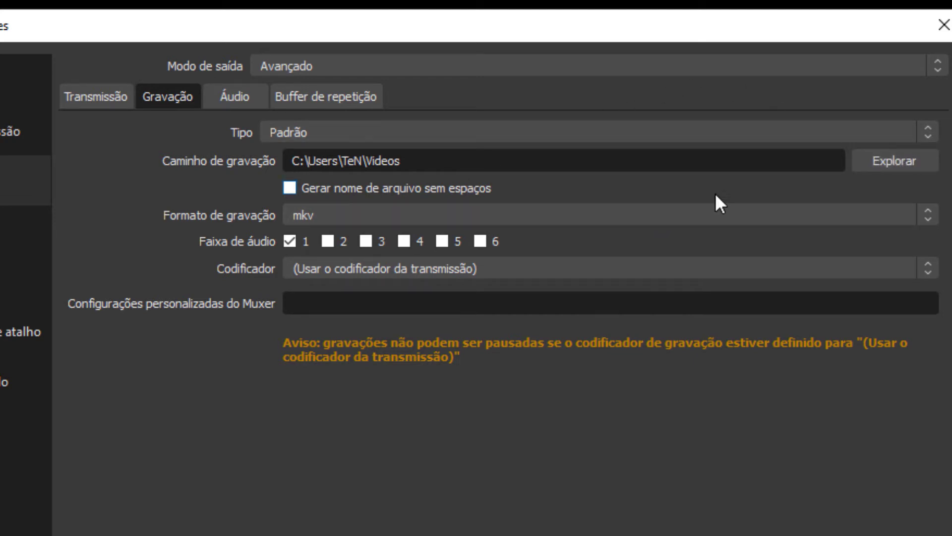
# Set the recording path to the OBS folder inside Edição on drive E:.
pyautogui.click(899, 159)
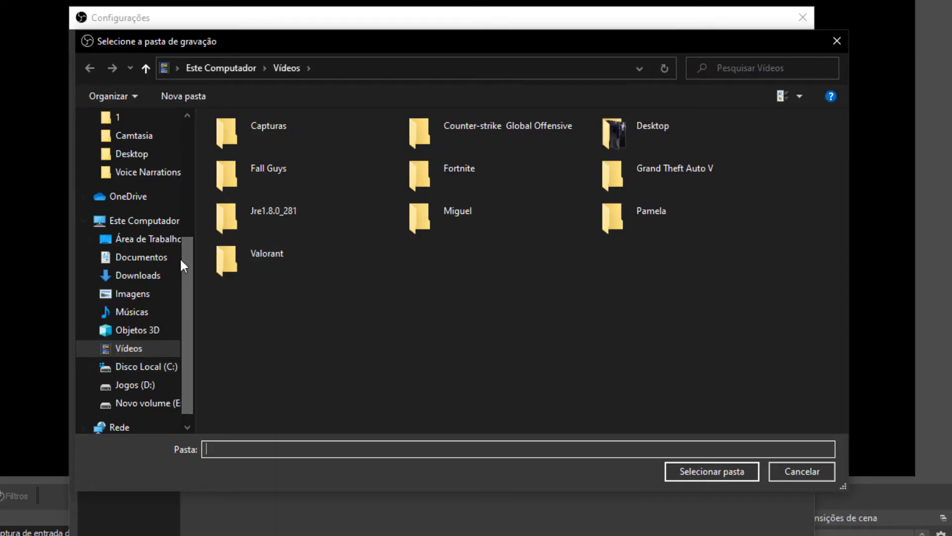
pyautogui.scroll(-1, 184, 356)
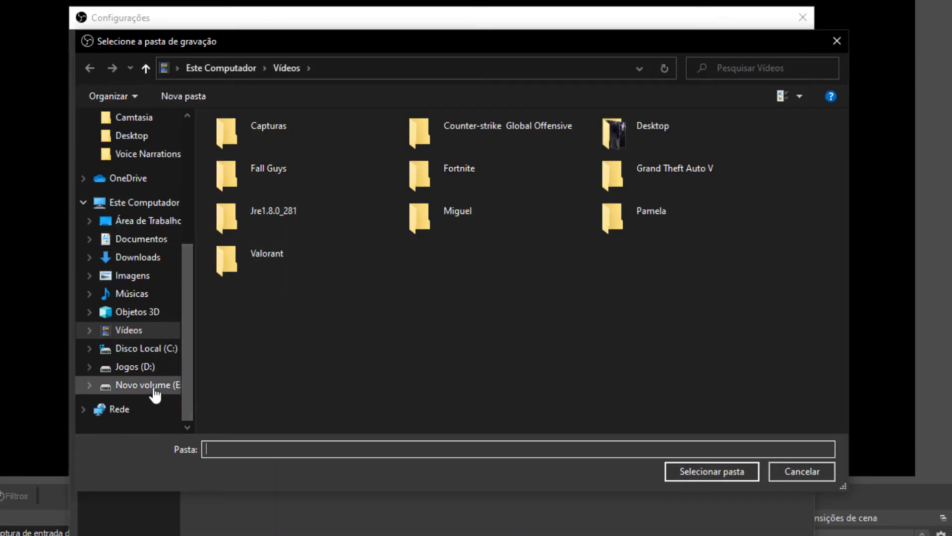
pyautogui.click(130, 390)
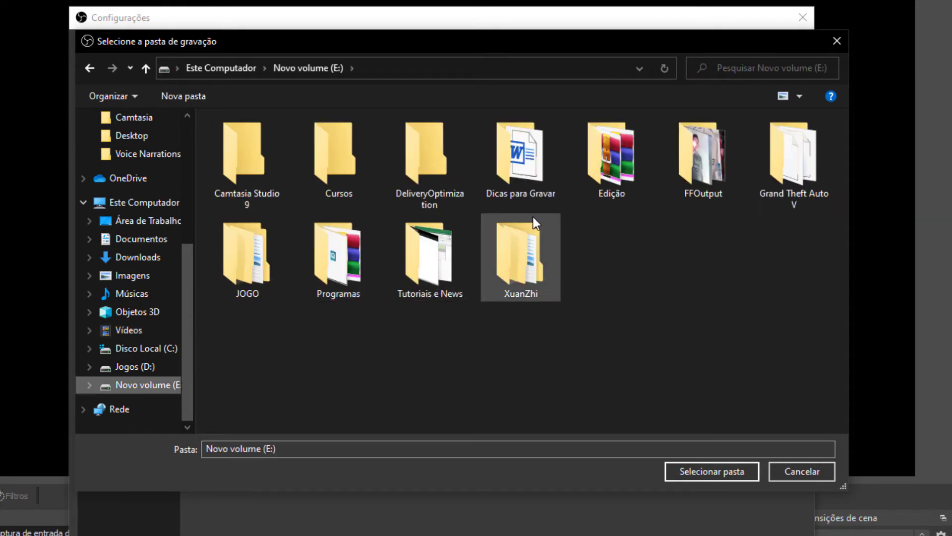
pyautogui.doubleClick(611, 168)
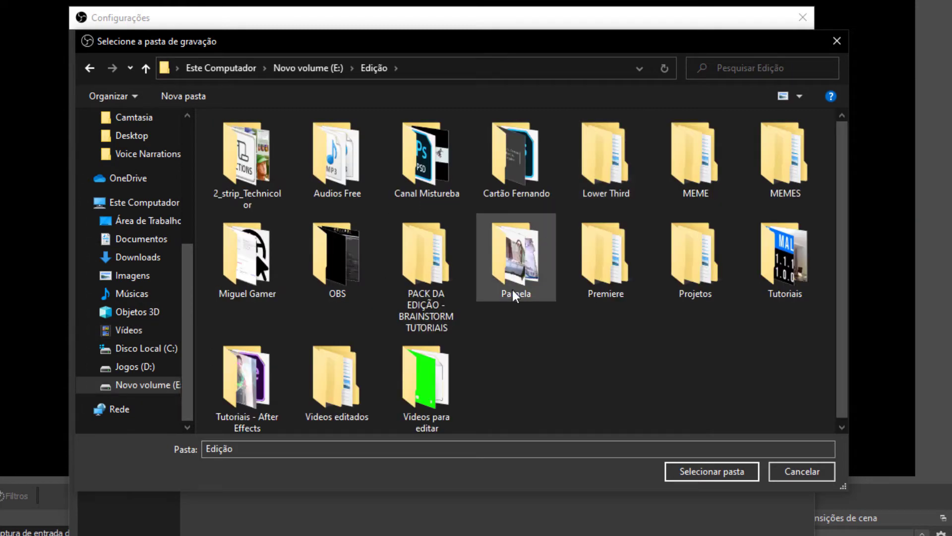
pyautogui.click(352, 274)
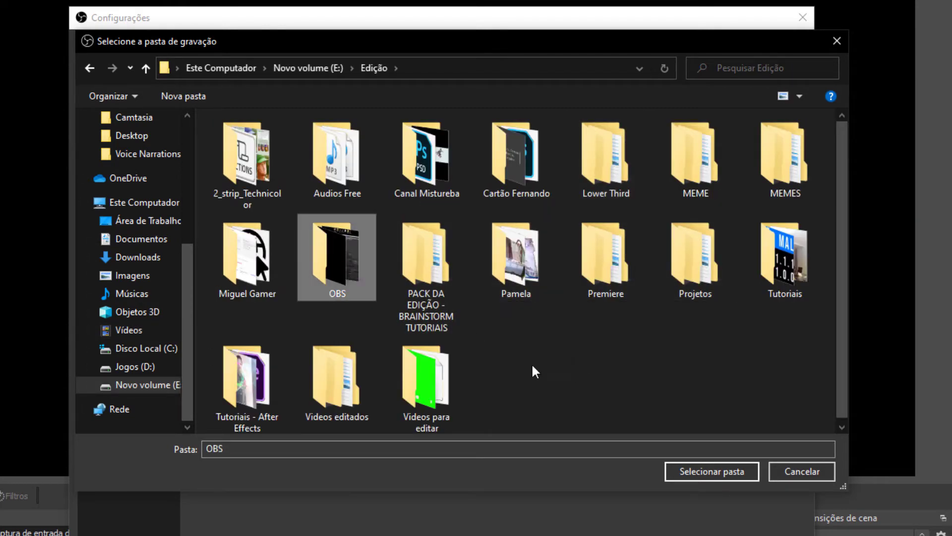
pyautogui.click(717, 473)
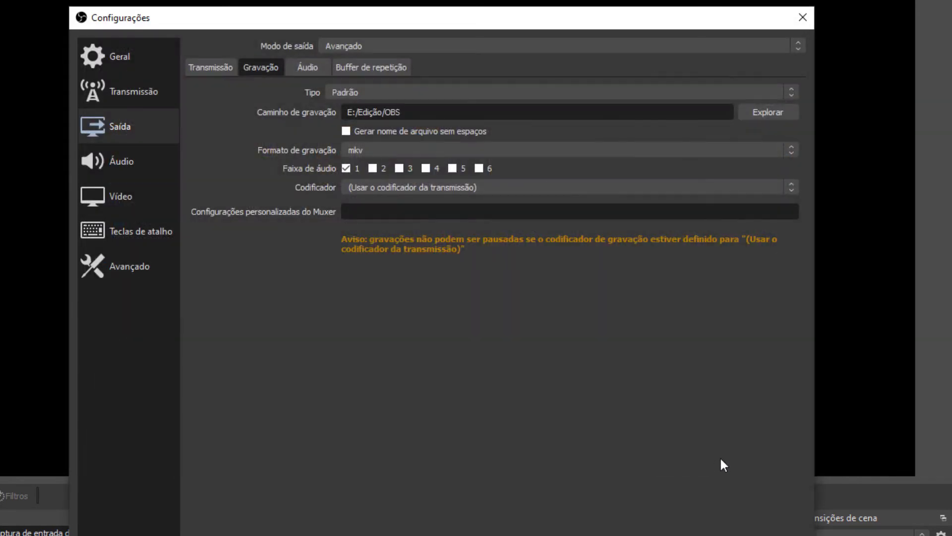
# Enable file names without spaces and set the recording format to mp4 with audio tracks 1 and 2.
pyautogui.click(348, 130)
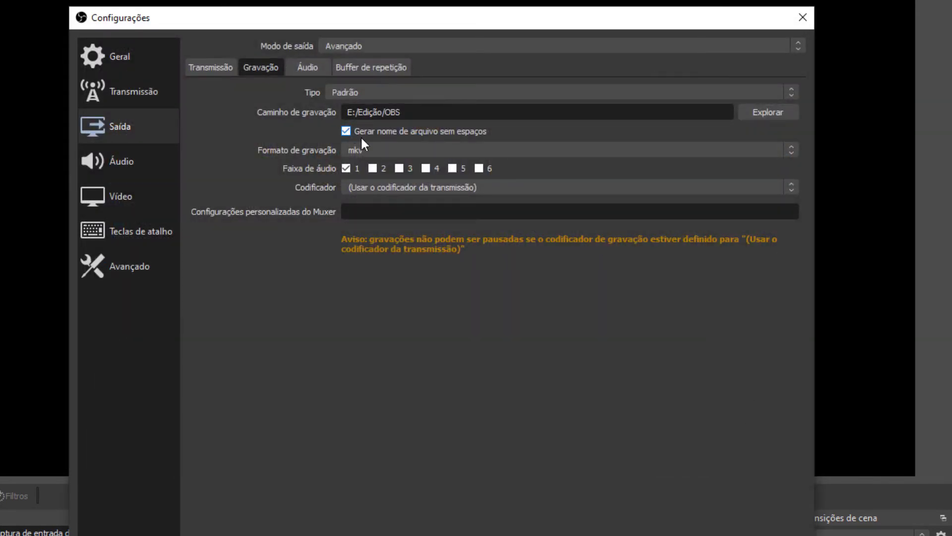
pyautogui.click(398, 148)
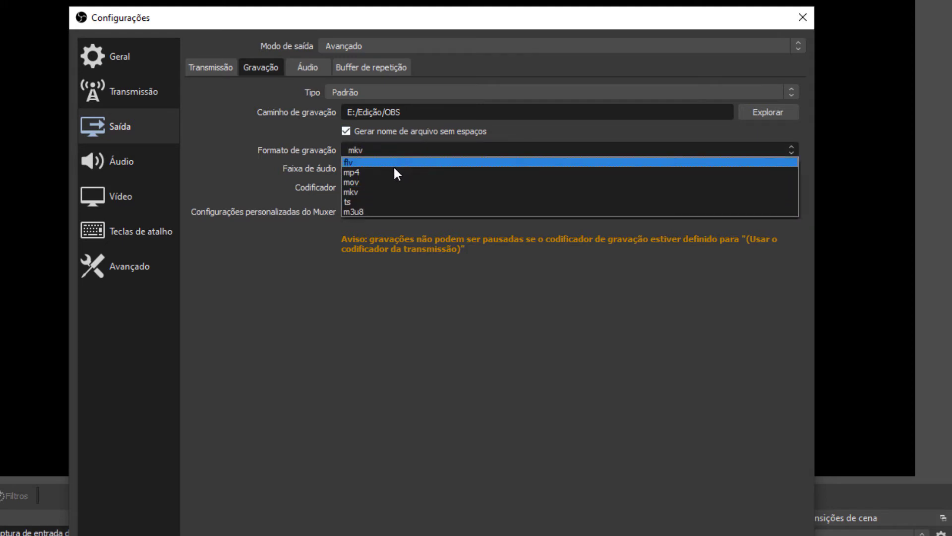
pyautogui.click(393, 170)
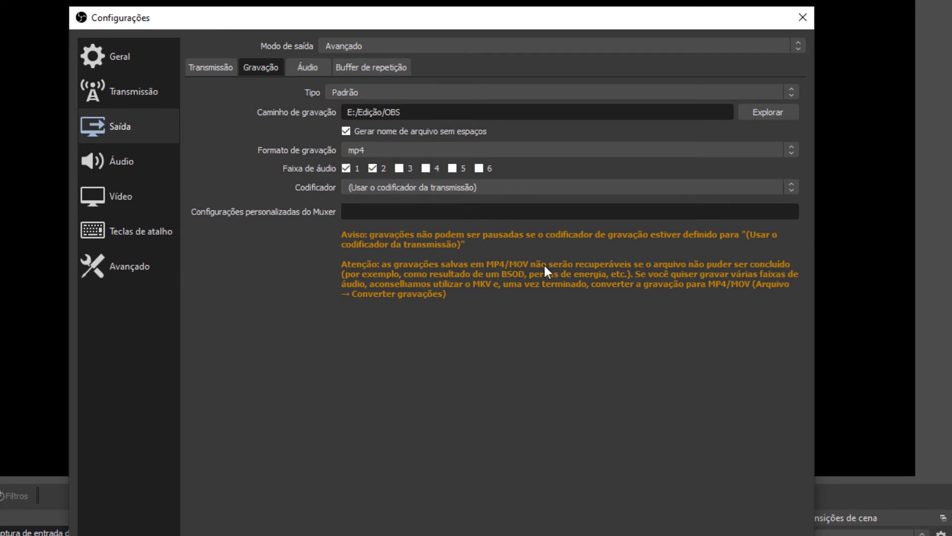
# Set the recording encoder to NVIDIA NVENC H.264 (new) with VBR rate control at a bitrate of 50000 Kbps.
pyautogui.click(464, 188)
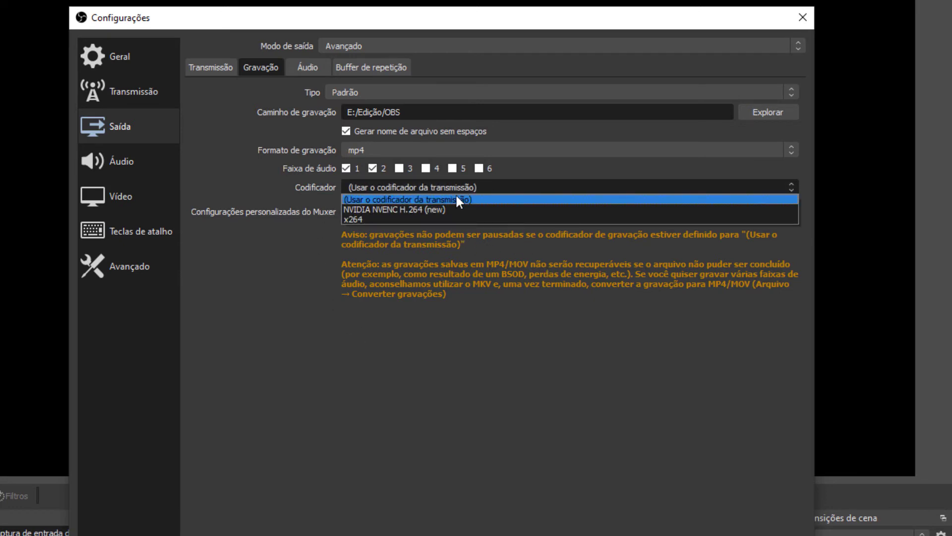
pyautogui.click(400, 209)
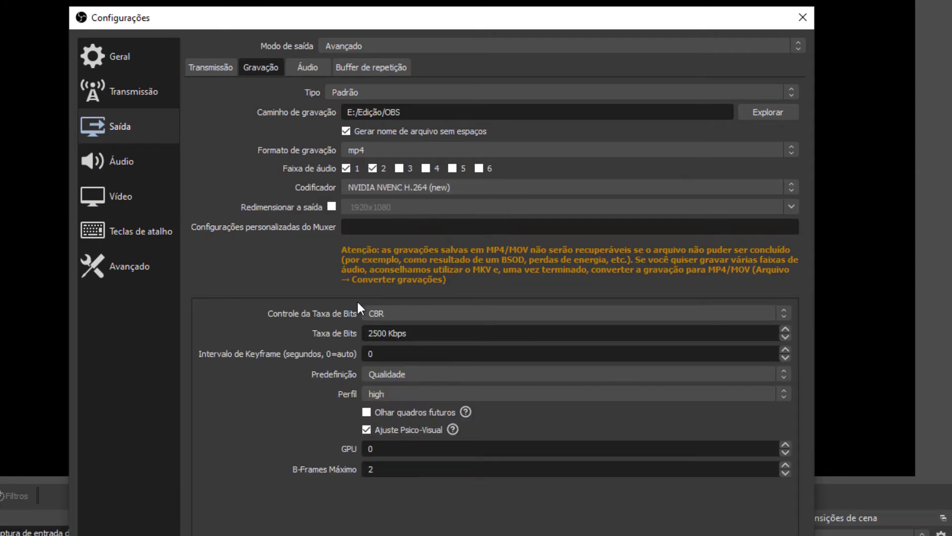
pyautogui.click(401, 311)
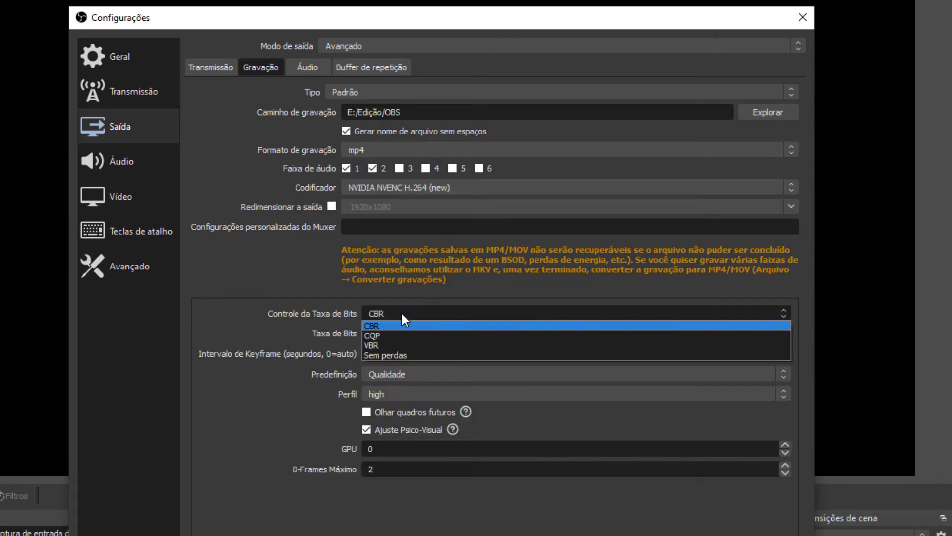
pyautogui.click(395, 333)
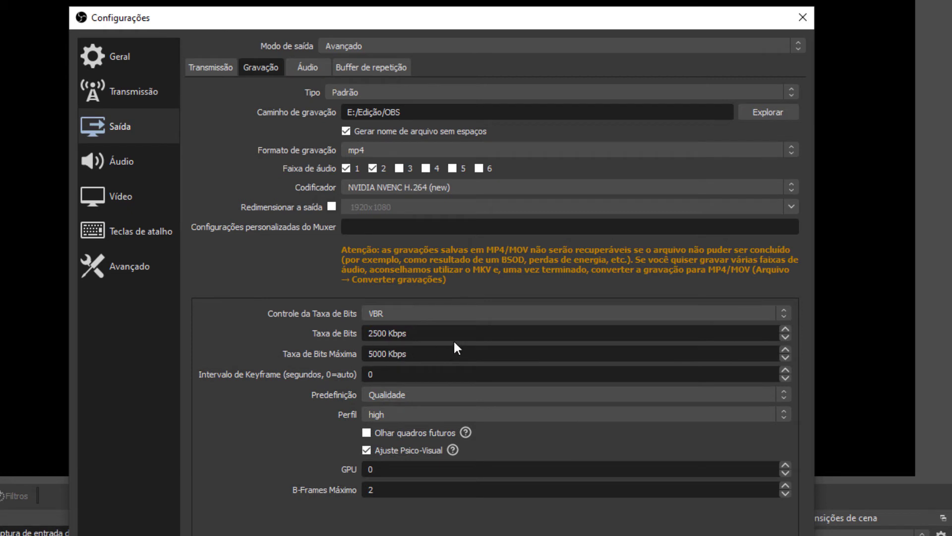
pyautogui.tripleClick(402, 333)
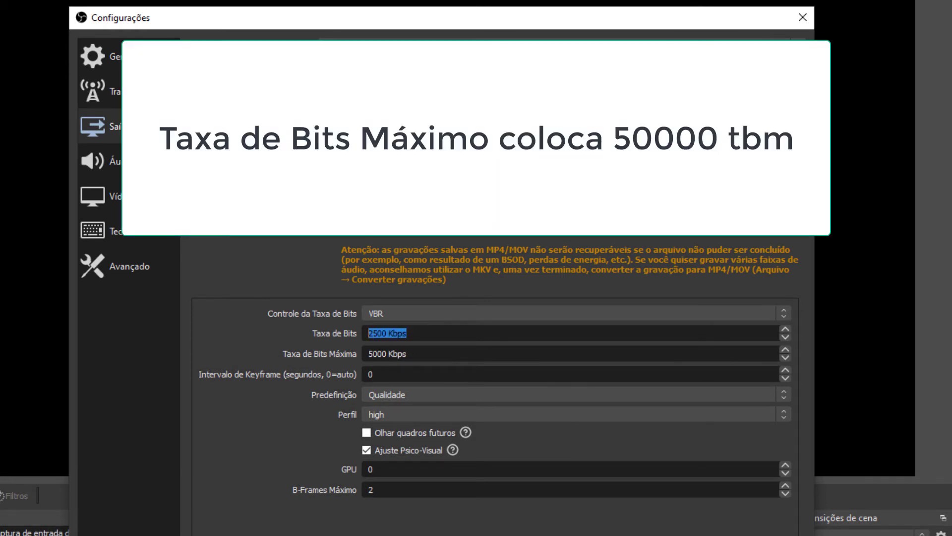
pyautogui.write('50000')
# Set the recording encoder's preset to Qualidade Máxima and keep its profile at high.
pyautogui.click(418, 393)
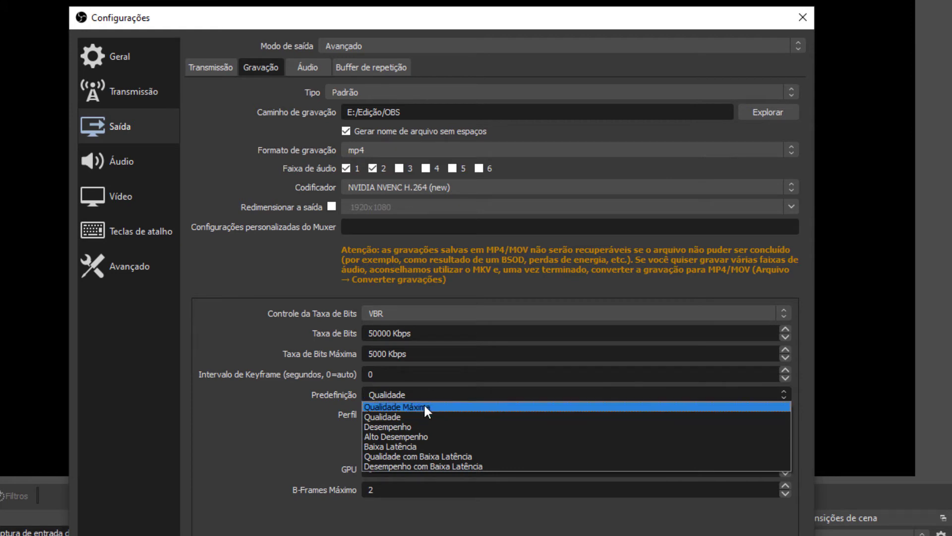
pyautogui.click(423, 406)
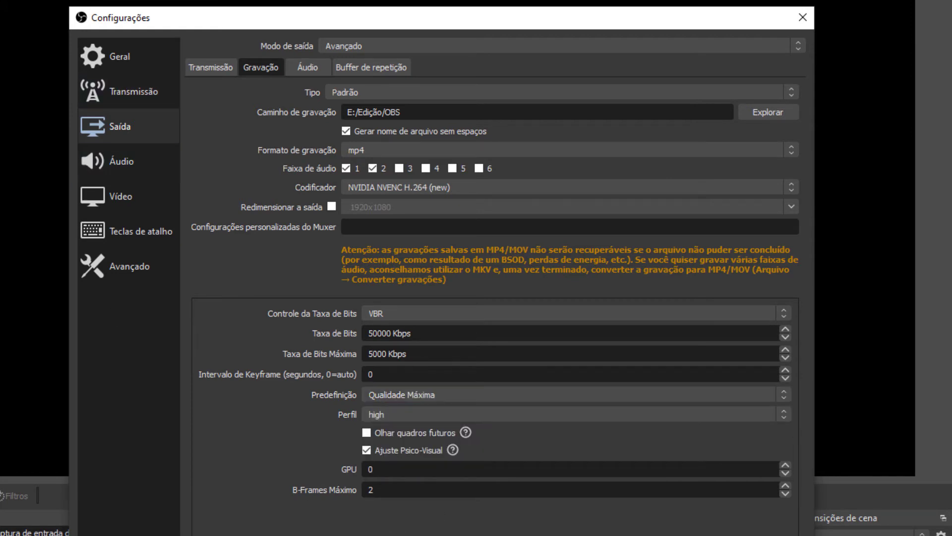
pyautogui.click(442, 395)
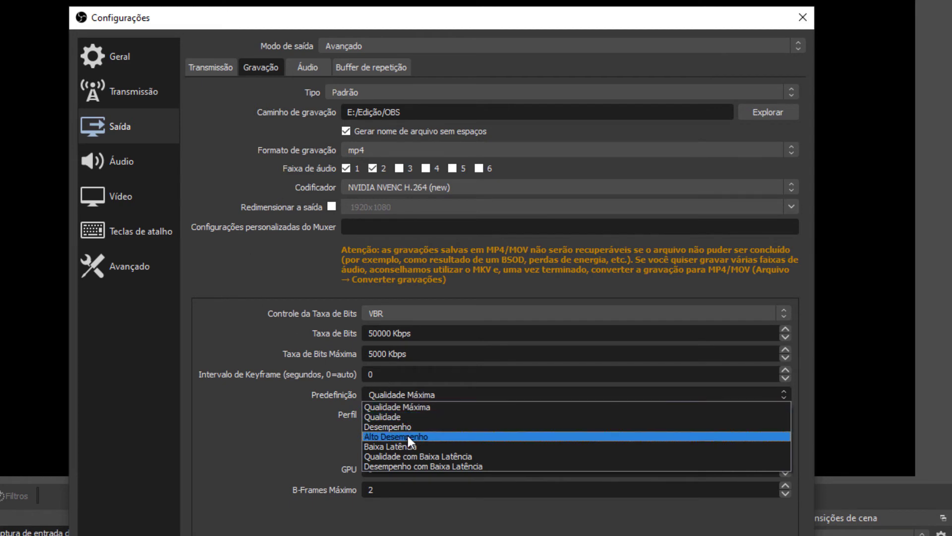
pyautogui.click(413, 403)
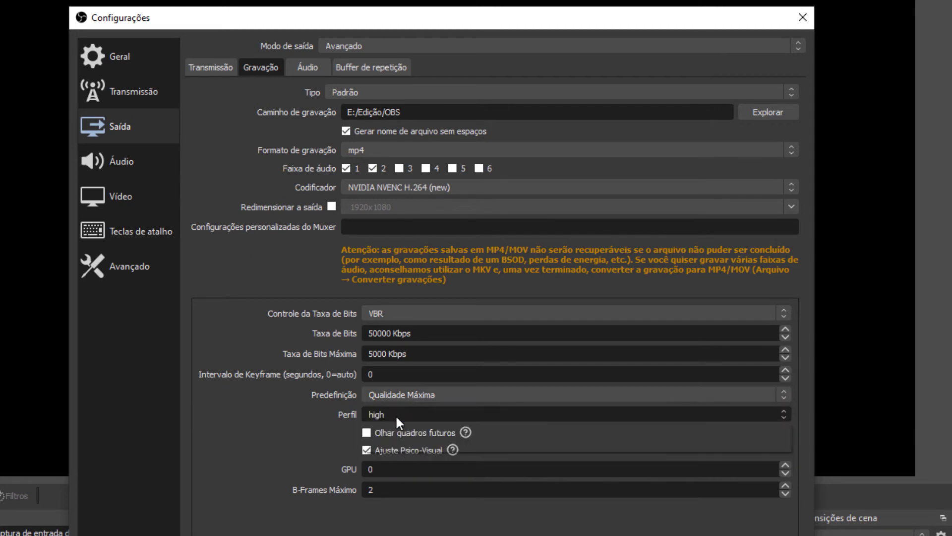
pyautogui.click(395, 415)
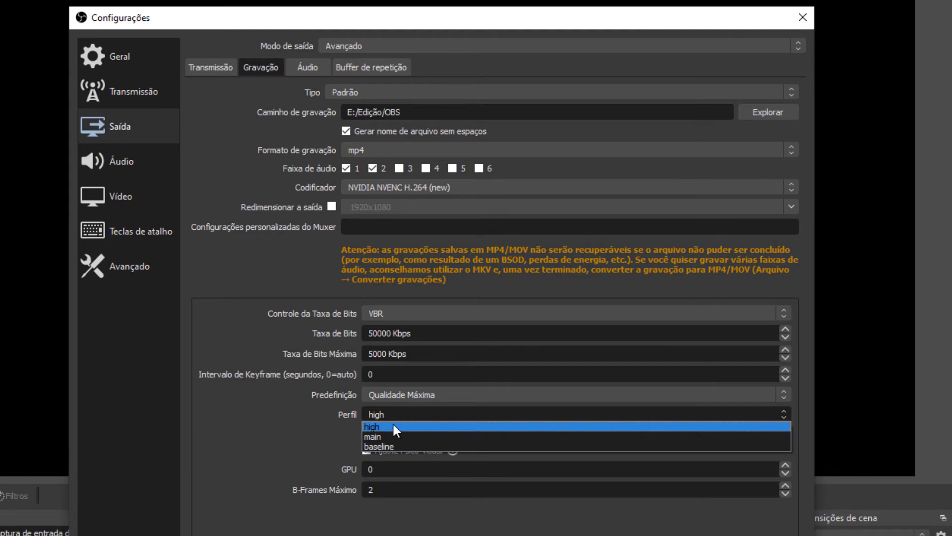
pyautogui.click(393, 427)
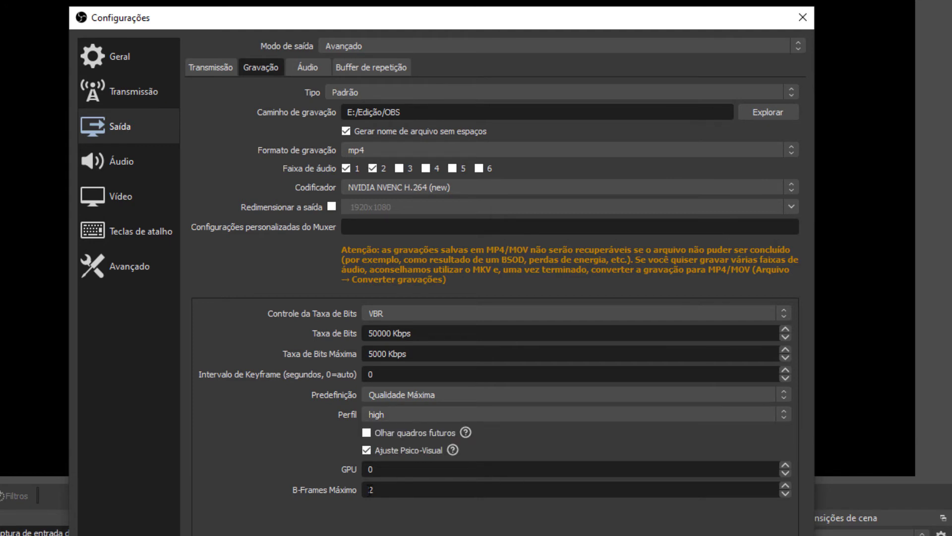
# Set the output audio bitrate to 320 for Faixa 1 and 192 for Faixa 2.
pyautogui.click(307, 67)
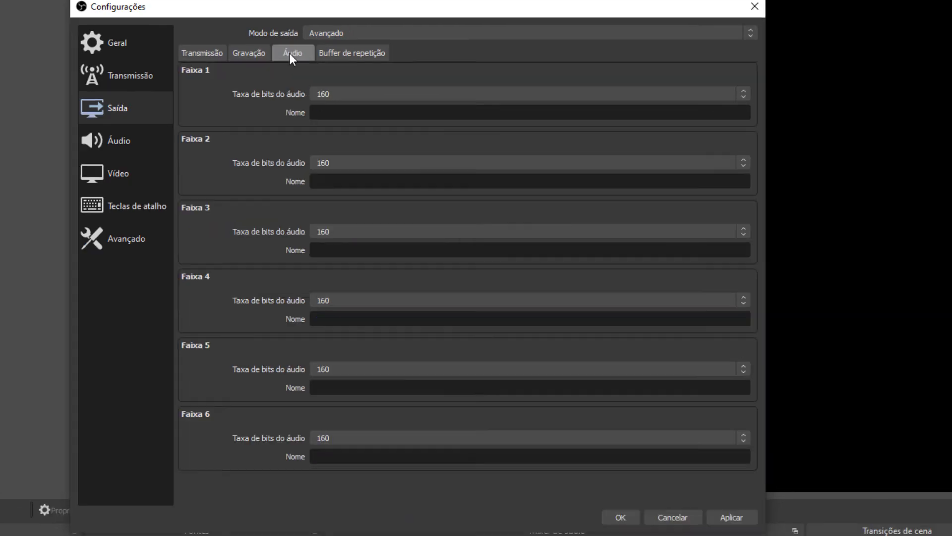
pyautogui.click(422, 93)
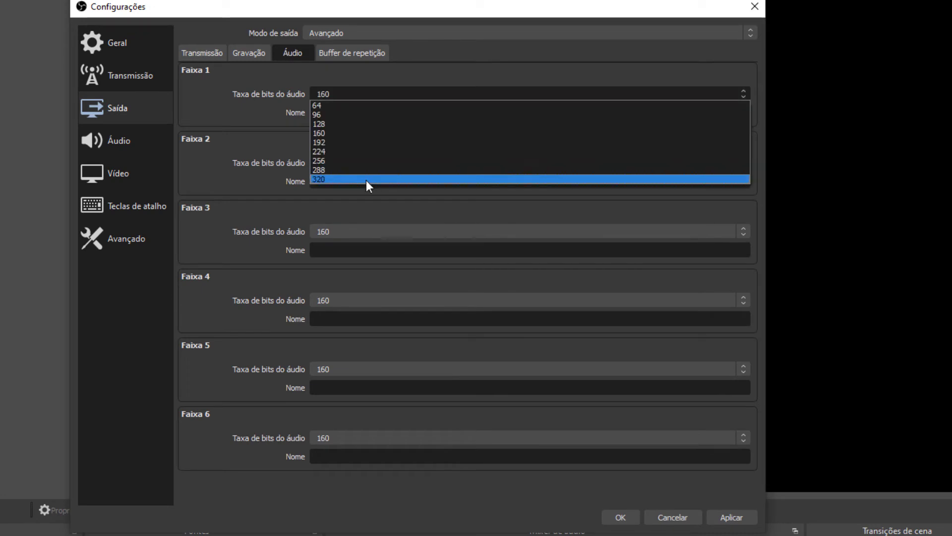
pyautogui.click(366, 180)
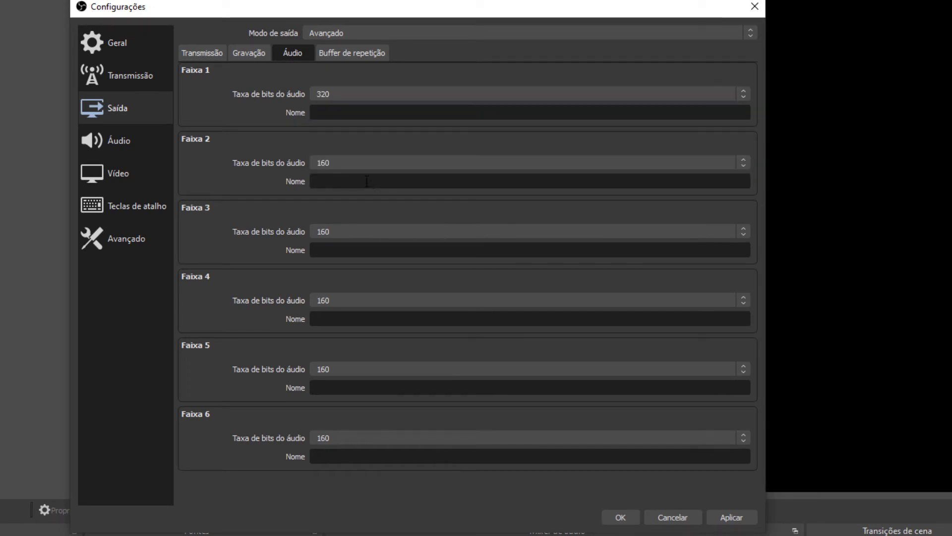
pyautogui.click(358, 94)
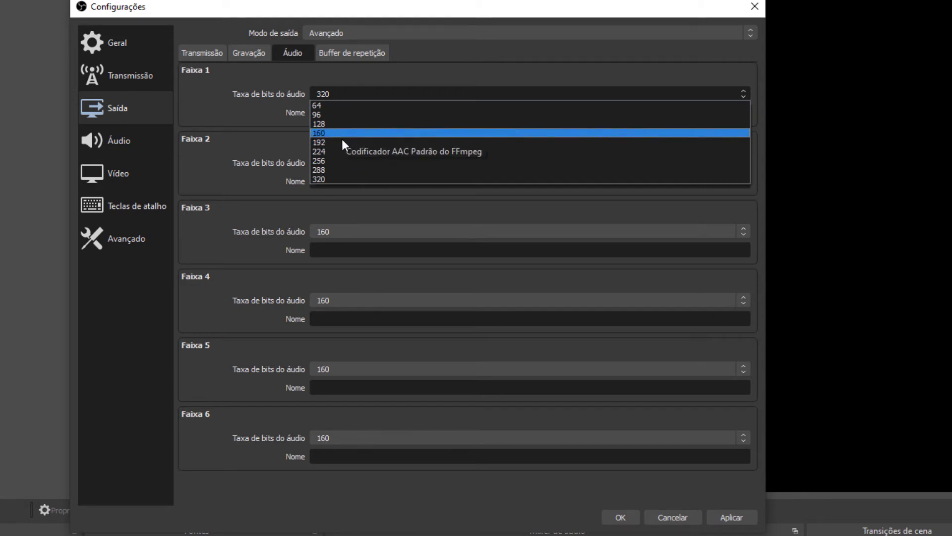
pyautogui.click(334, 179)
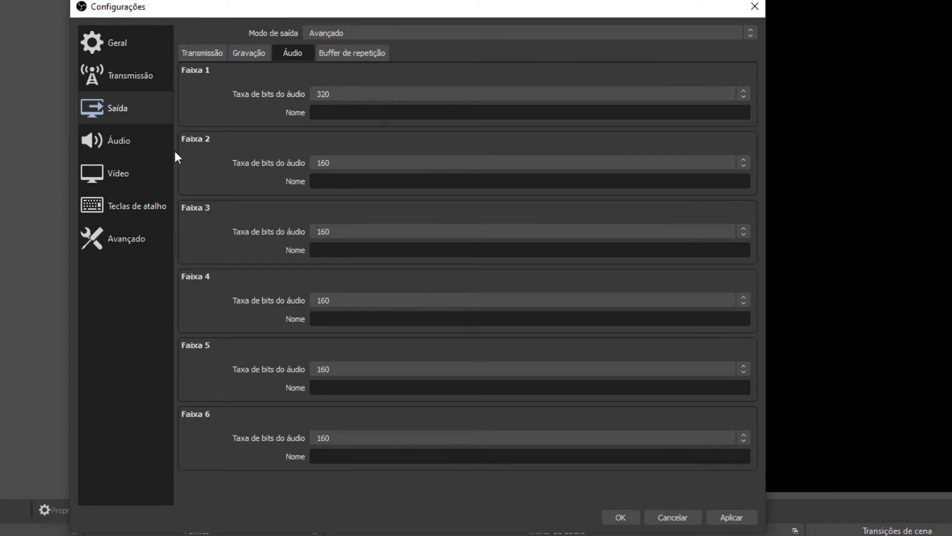
pyautogui.click(375, 163)
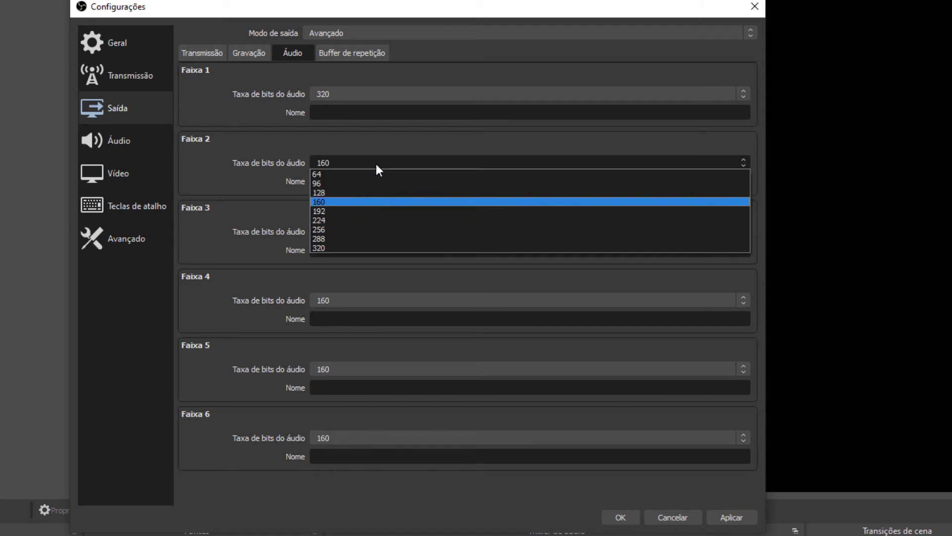
pyautogui.click(343, 211)
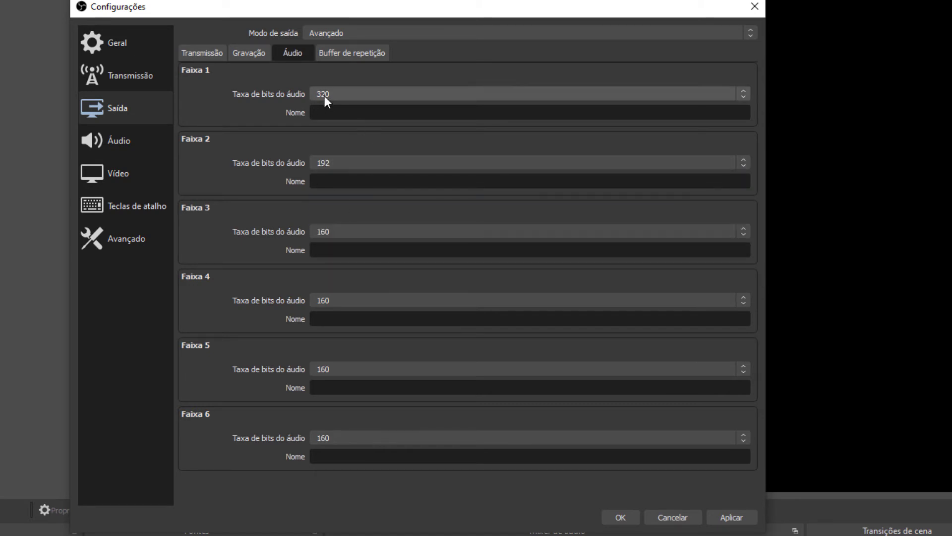
# In the audio settings, set the sample rate to 48 kHz and the channels to Estéreo.
pyautogui.click(130, 142)
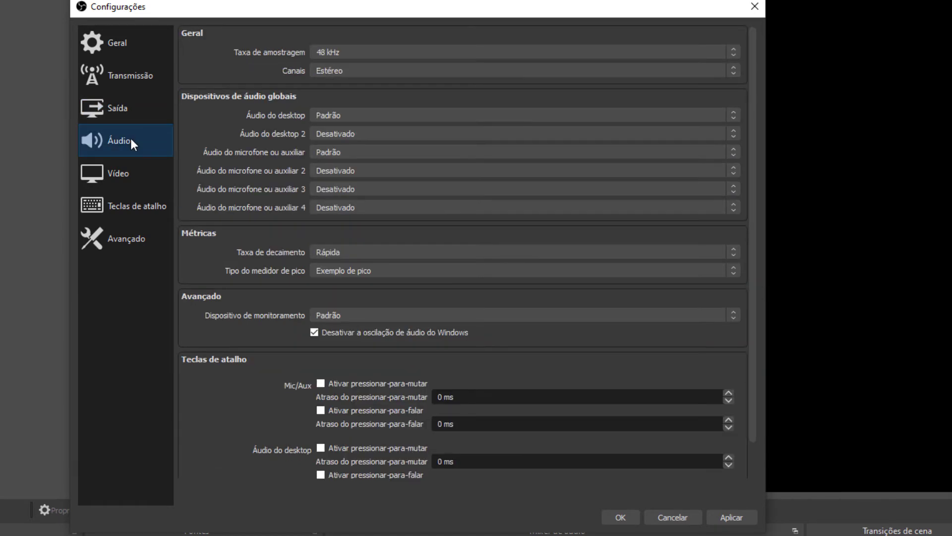
pyautogui.click(384, 52)
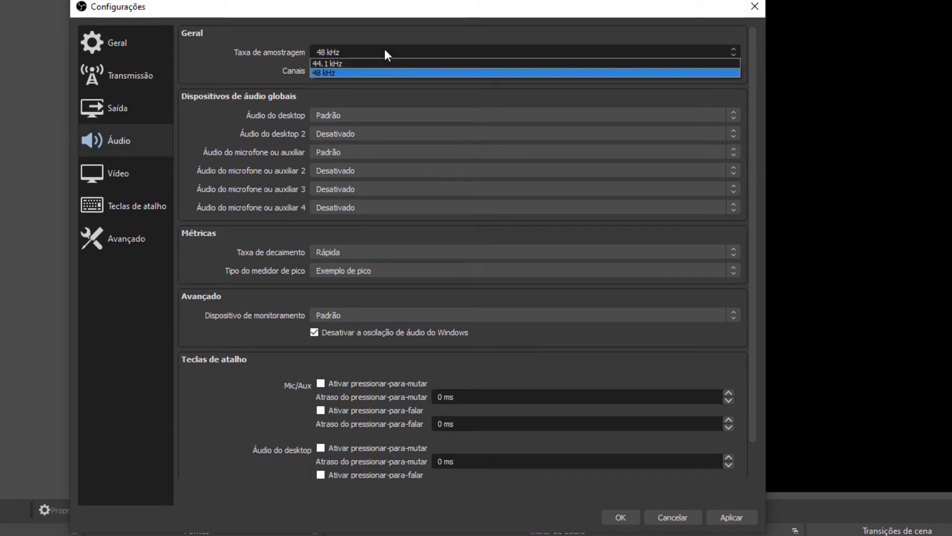
pyautogui.click(385, 49)
pyautogui.click(340, 73)
pyautogui.click(343, 83)
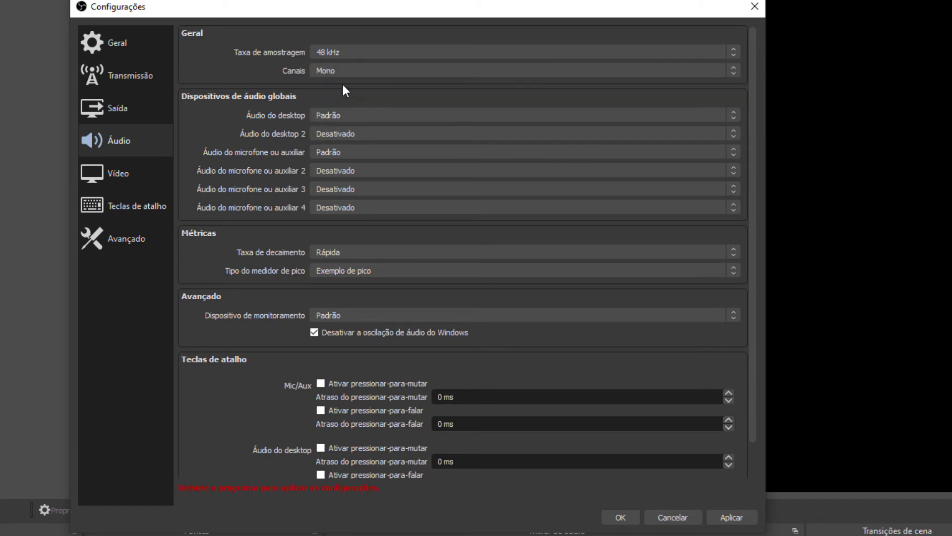
pyautogui.click(347, 69)
pyautogui.click(343, 91)
pyautogui.click(352, 70)
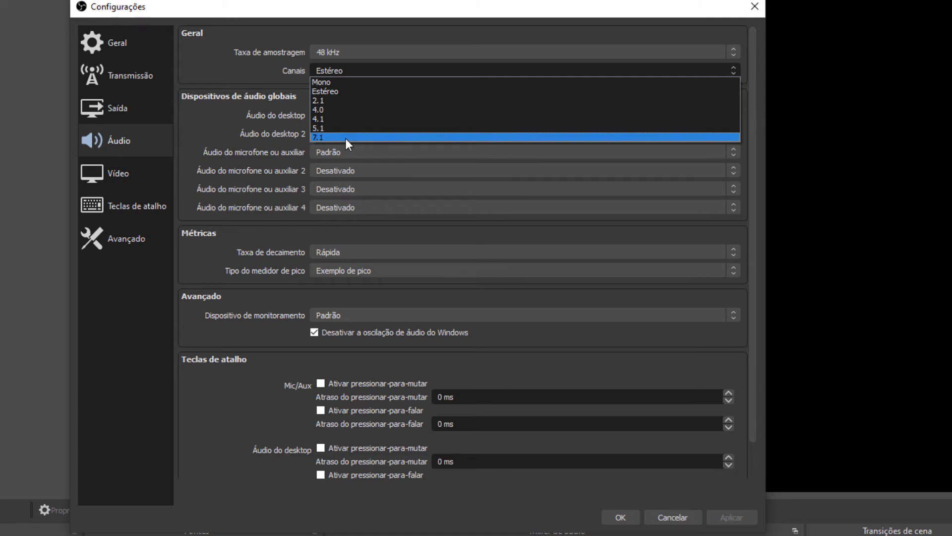
pyautogui.click(344, 91)
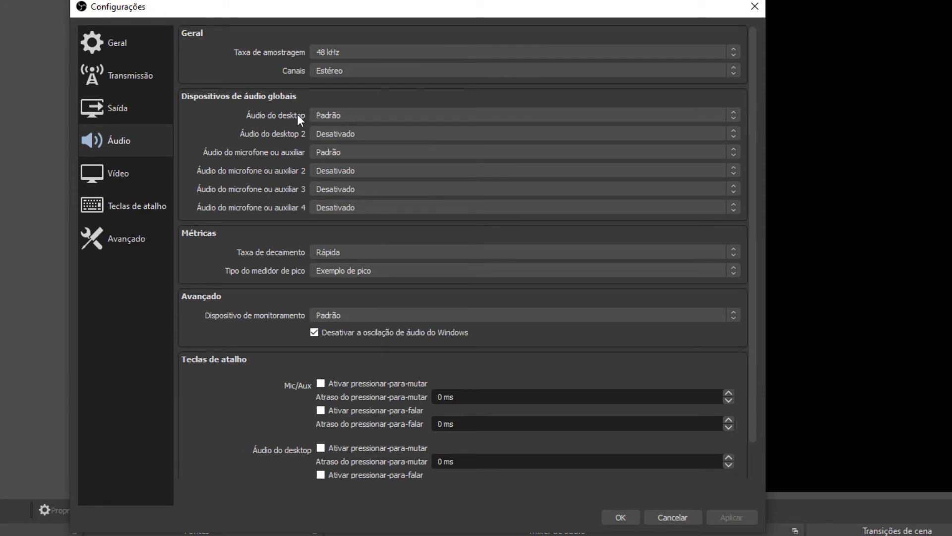
# Keep the desktop audio on Padrão and set the microphone or auxiliary device to Microphone (High Definition Audio Device).
pyautogui.click(377, 109)
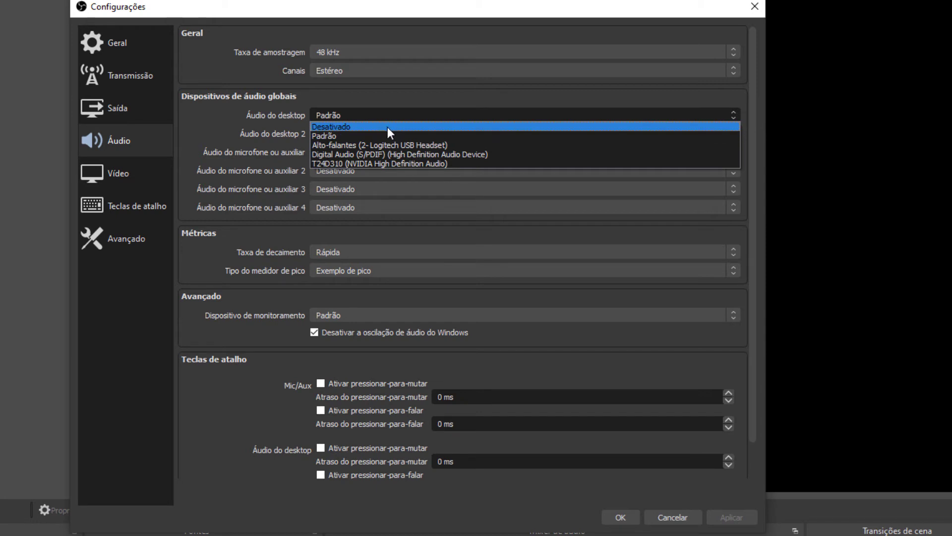
pyautogui.click(402, 114)
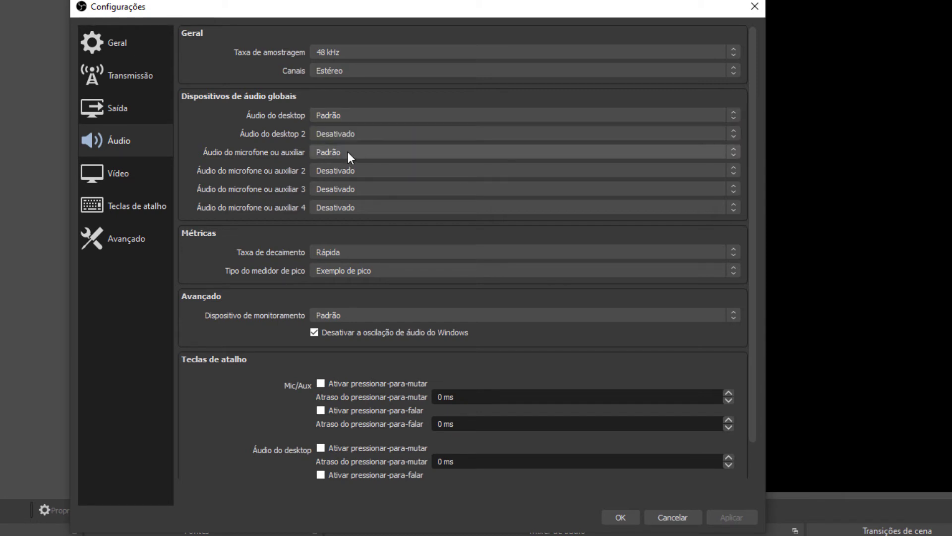
pyautogui.click(347, 151)
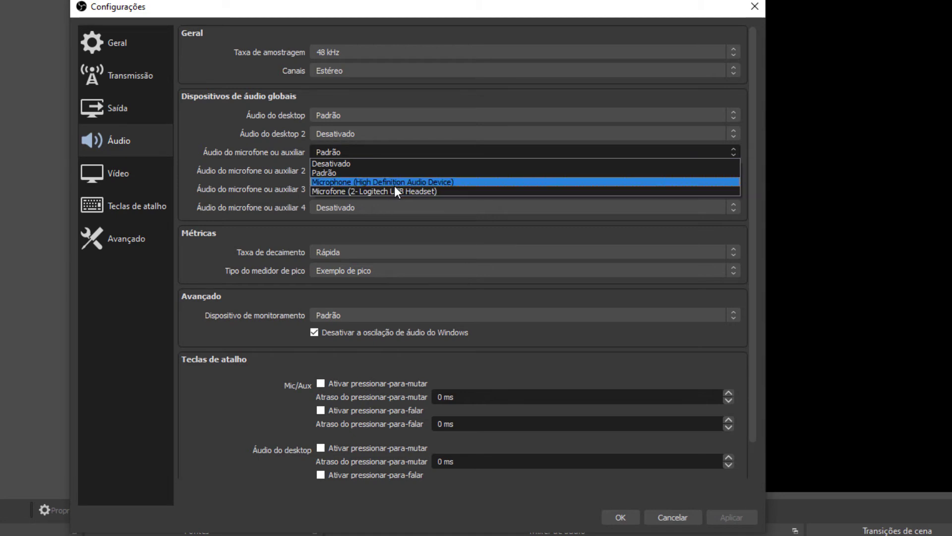
pyautogui.click(368, 182)
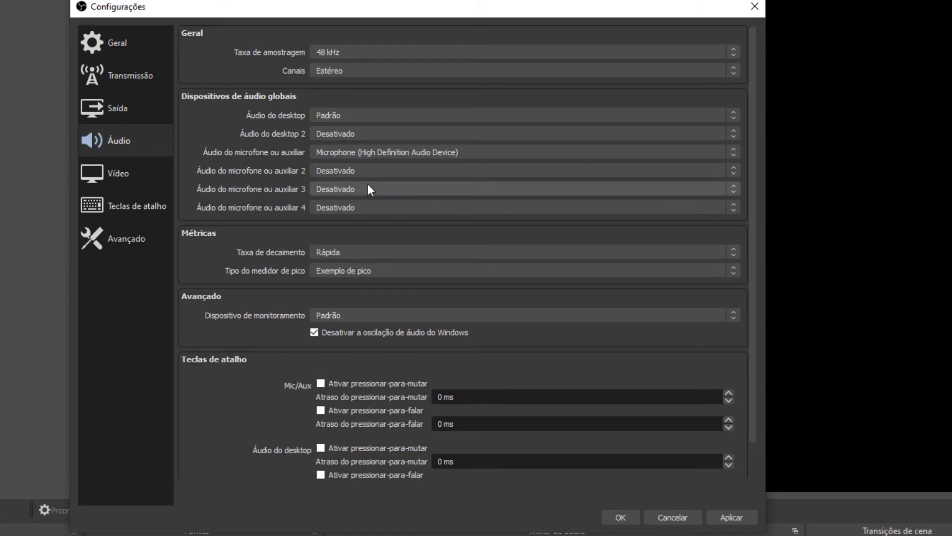
pyautogui.click(385, 157)
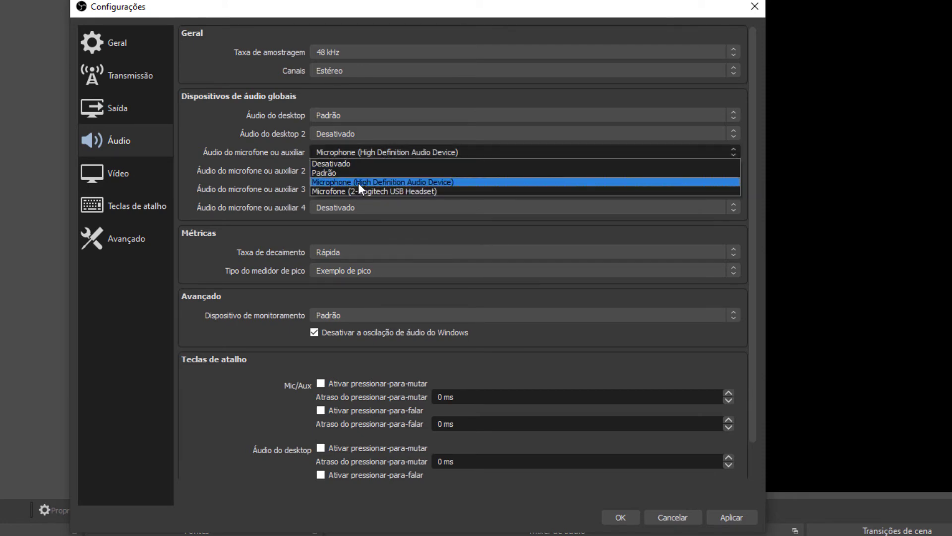
pyautogui.click(358, 182)
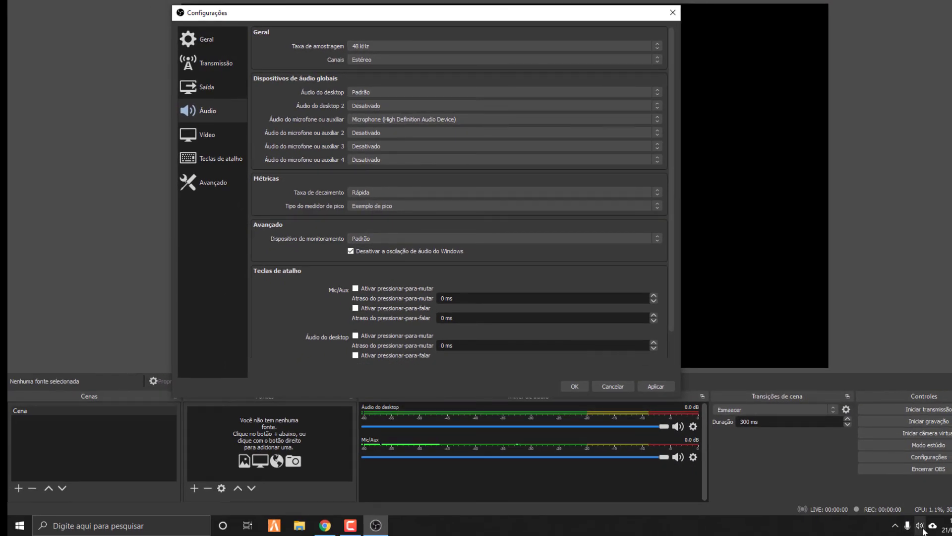
# Check the Windows sound recording devices to identify which microphone is in use, and close the sound properties.
pyautogui.rightClick(921, 527)
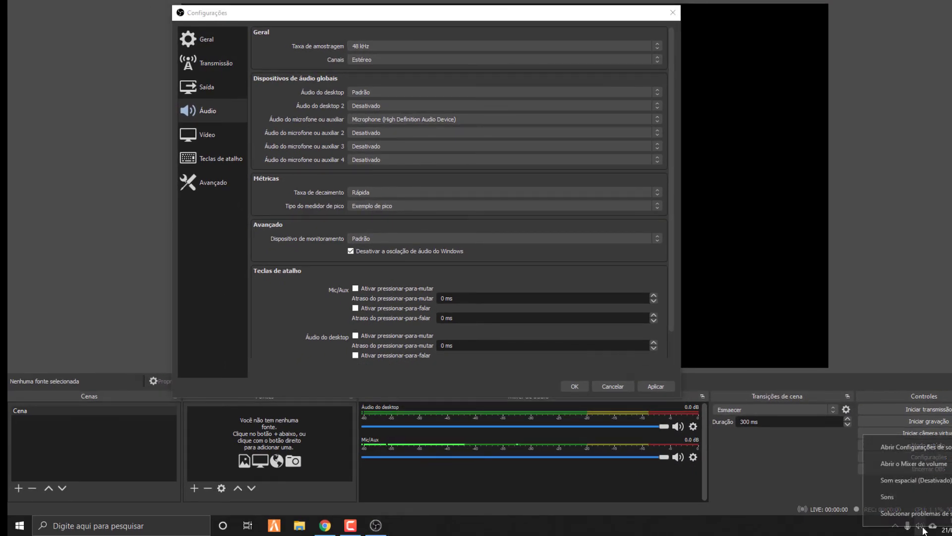
pyautogui.click(914, 496)
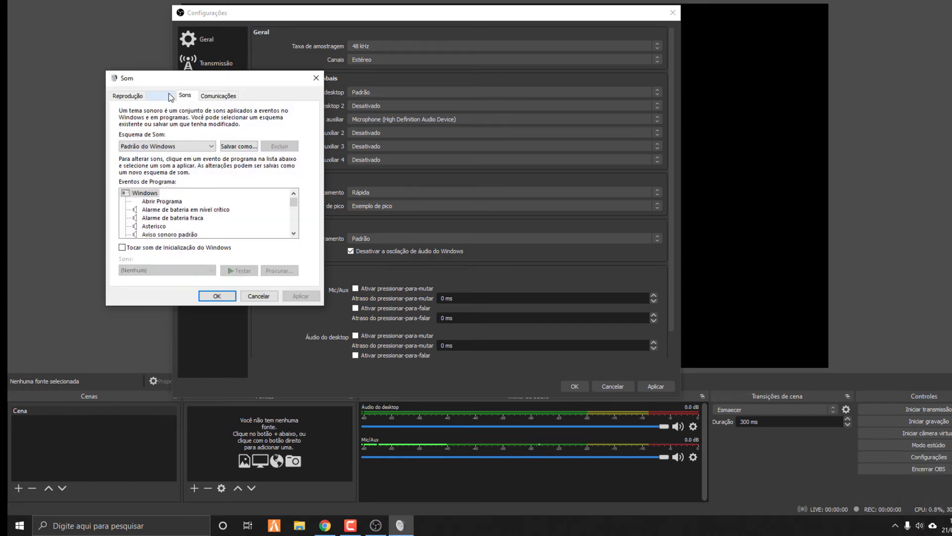
pyautogui.click(170, 97)
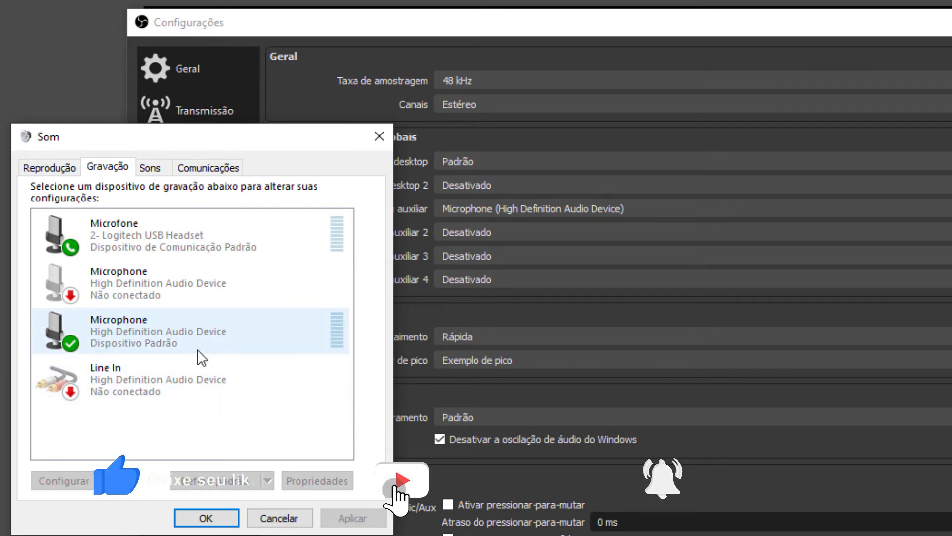
pyautogui.click(188, 334)
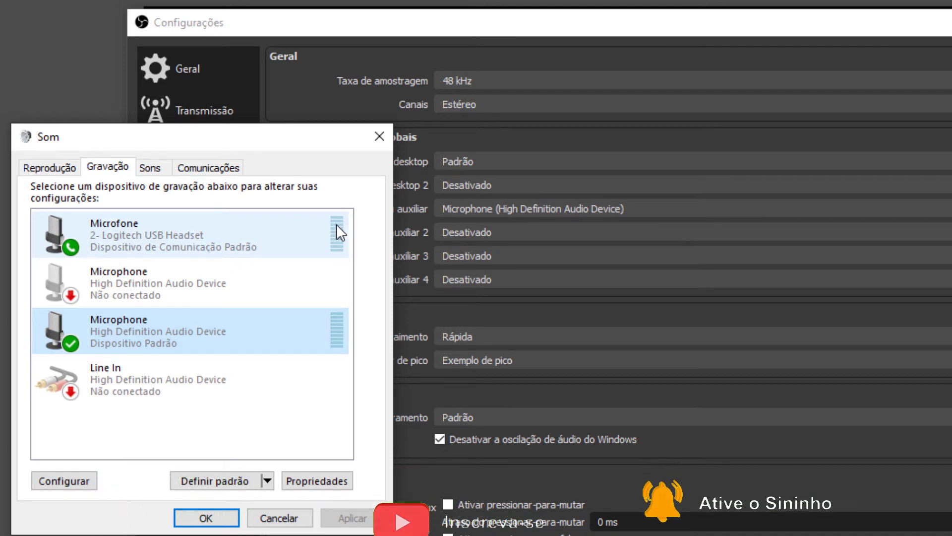
pyautogui.click(379, 136)
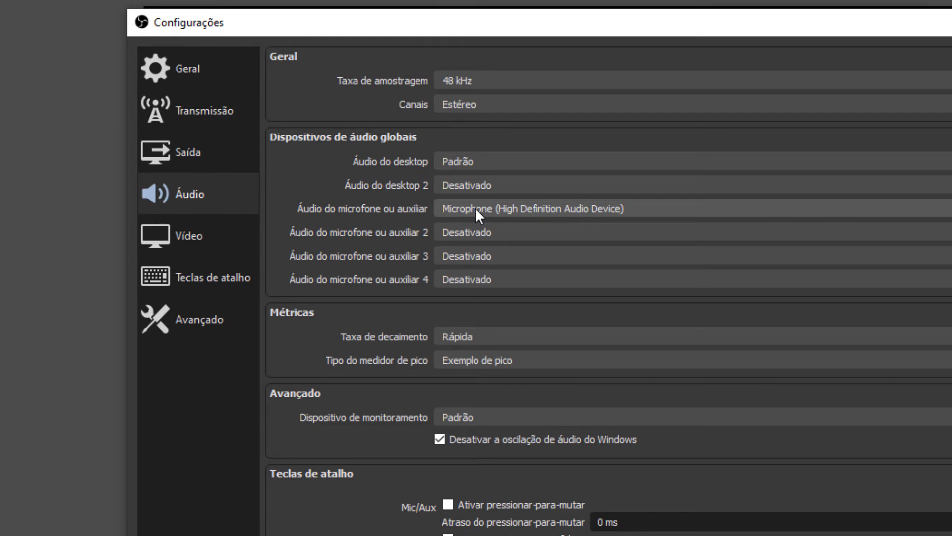
# Try setting the second desktop audio device to Alto-falantes (2- Logitech USB Headset).
pyautogui.click(490, 184)
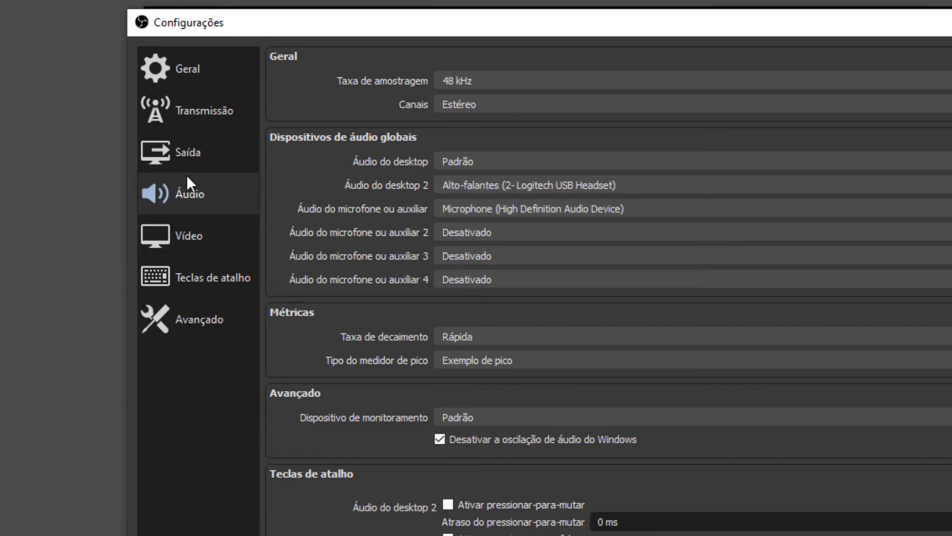
pyautogui.click(185, 149)
pyautogui.click(184, 194)
# In the video settings, set both the base resolution and the output resolution to 1920x1080.
pyautogui.click(183, 236)
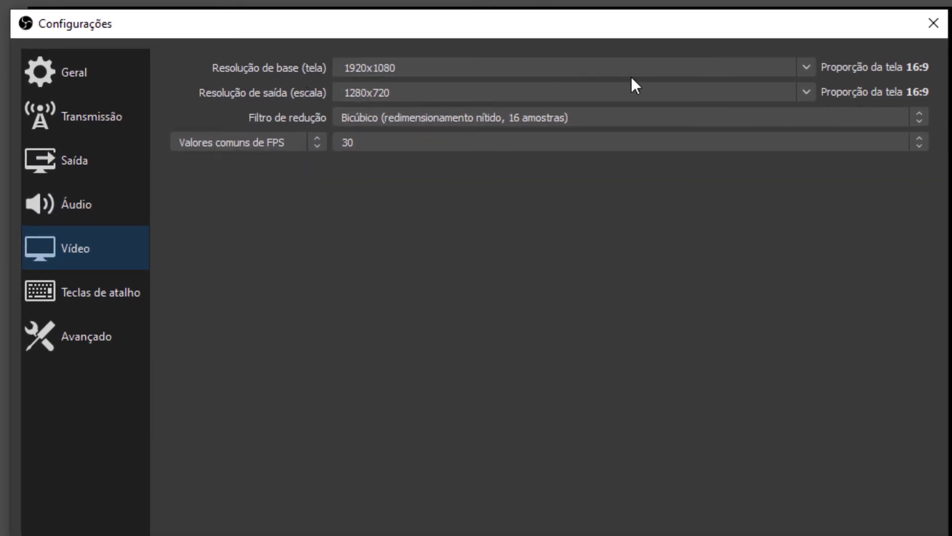
pyautogui.click(806, 67)
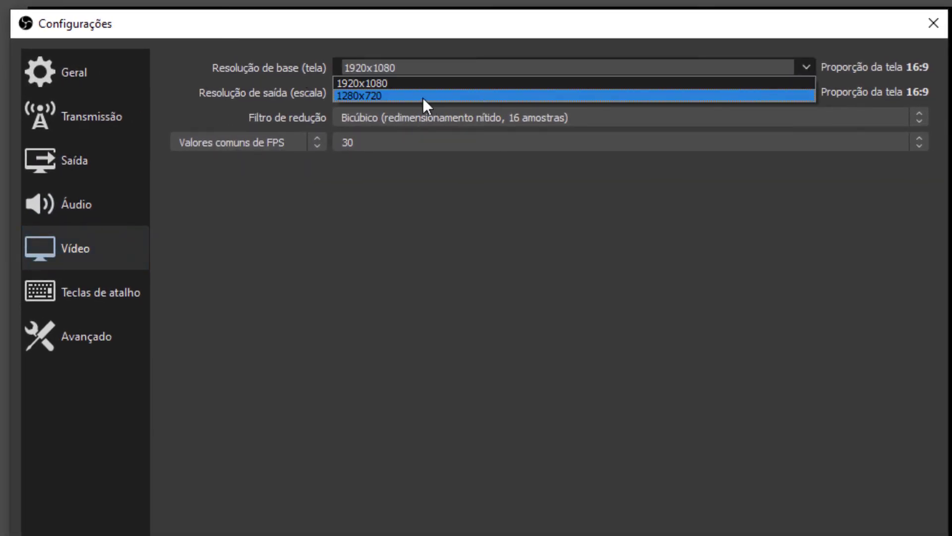
pyautogui.click(405, 85)
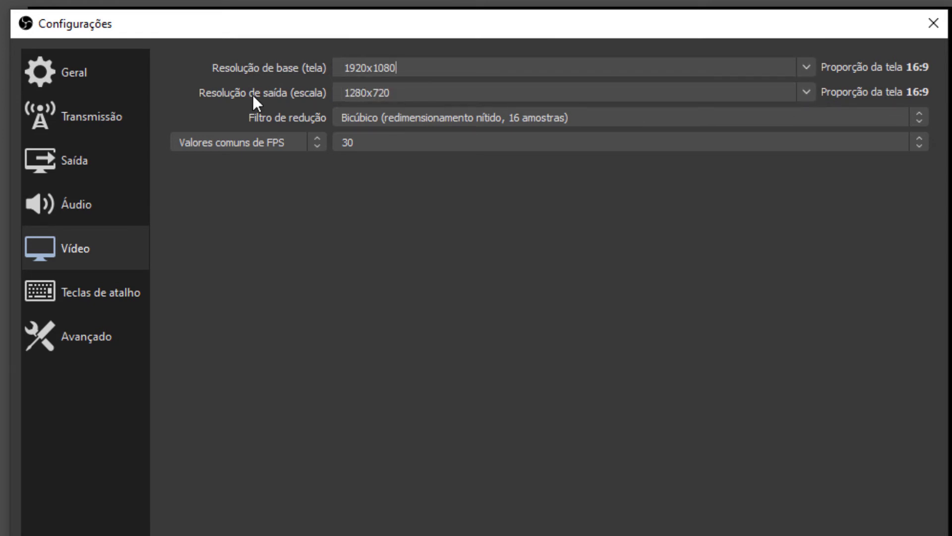
pyautogui.click(807, 92)
pyautogui.click(396, 105)
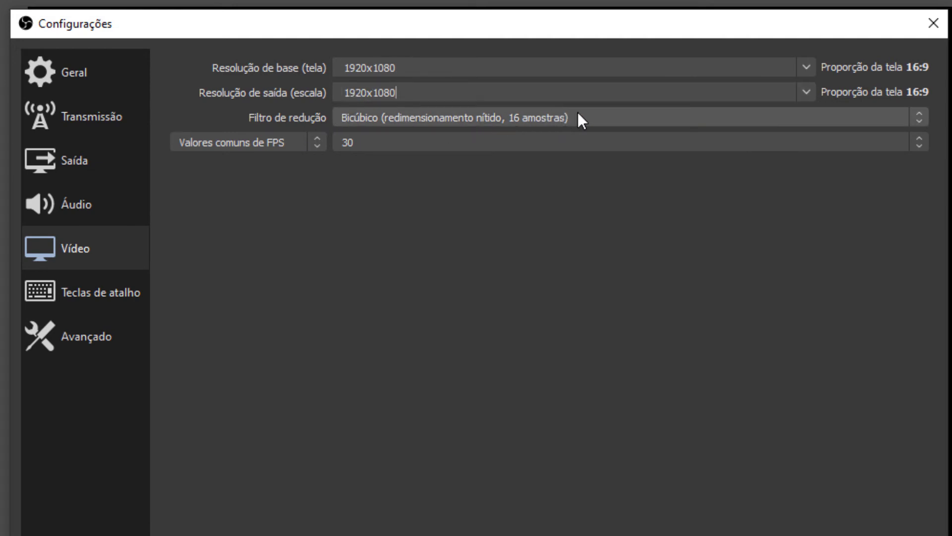
# Keep the Bicúbico downscale filter and set the common FPS value to 60.
pyautogui.click(660, 116)
pyautogui.click(664, 119)
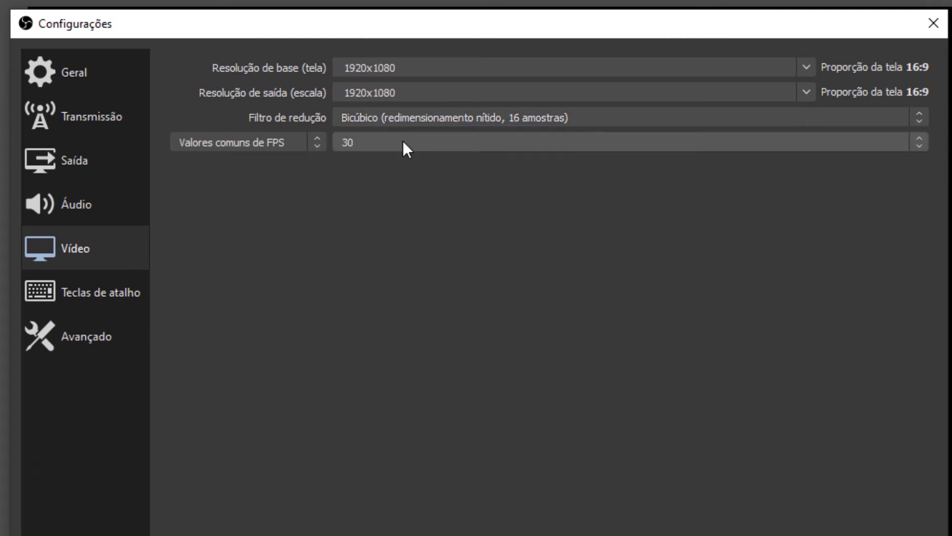
pyautogui.click(403, 141)
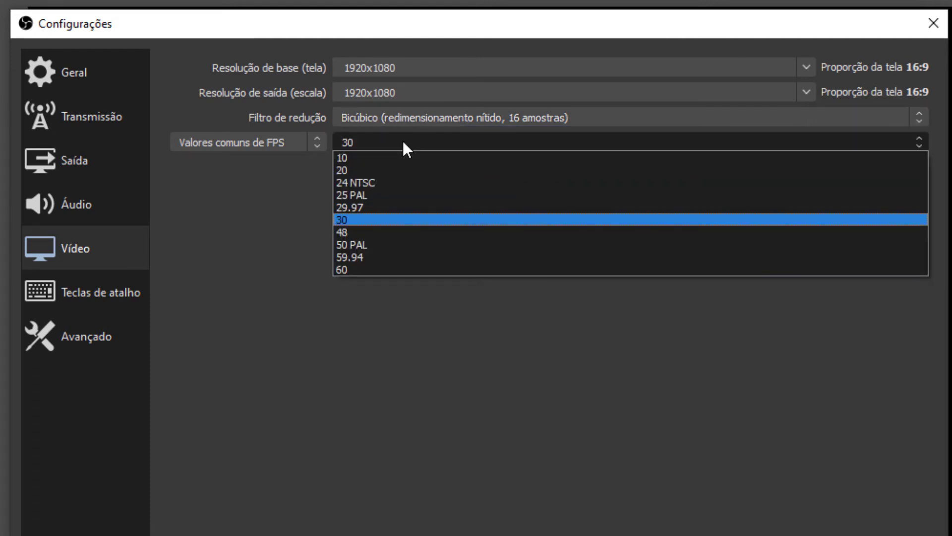
pyautogui.click(372, 271)
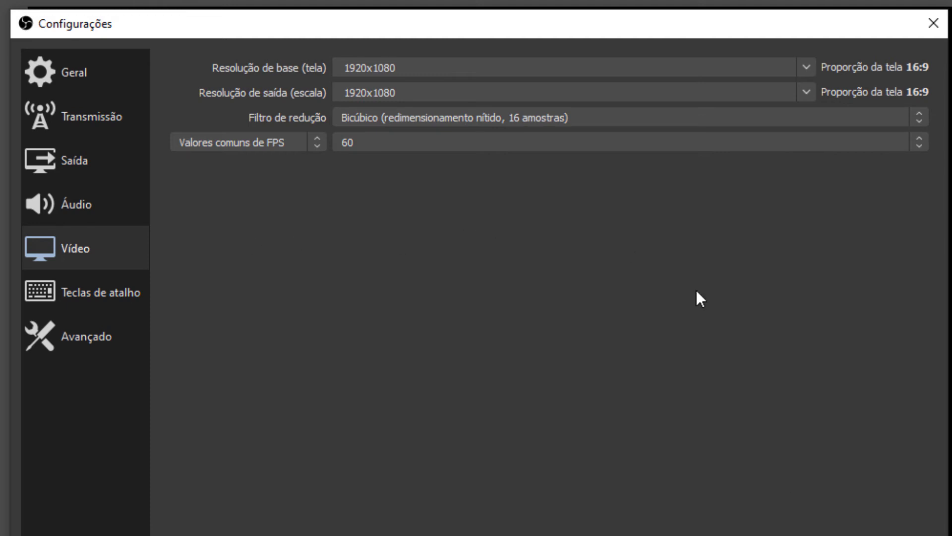
# Review the hotkeys and advanced settings, keep the stream delay disabled and the streaming IP on Padrão, and save the settings.
pyautogui.click(98, 289)
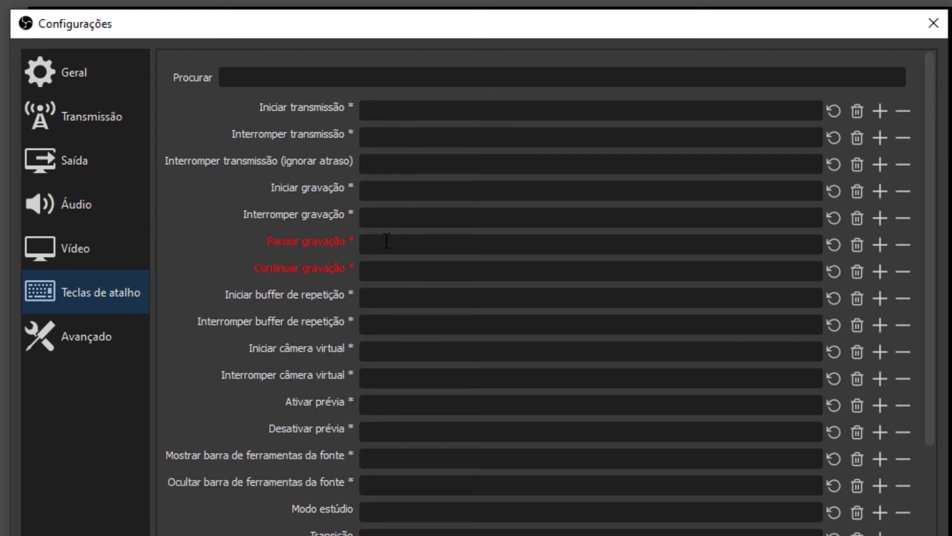
pyautogui.click(99, 342)
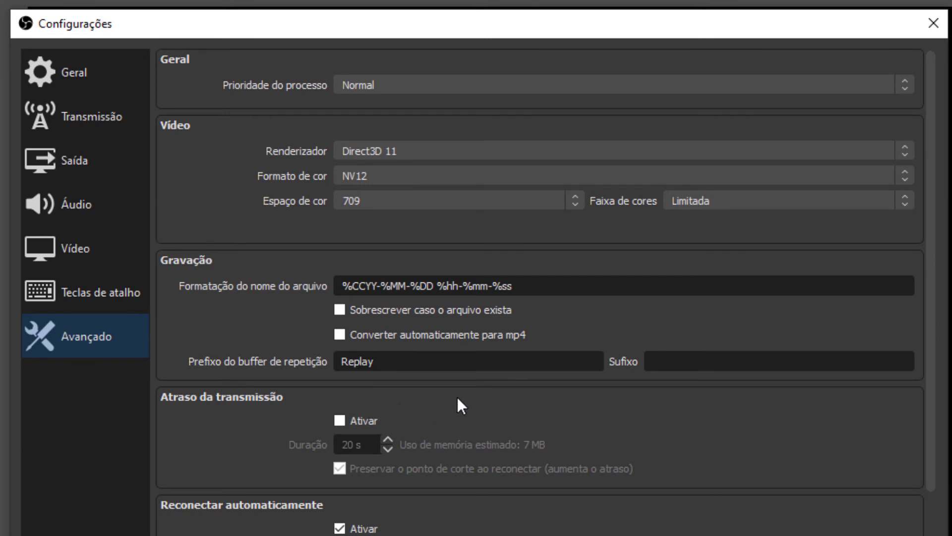
pyautogui.click(355, 420)
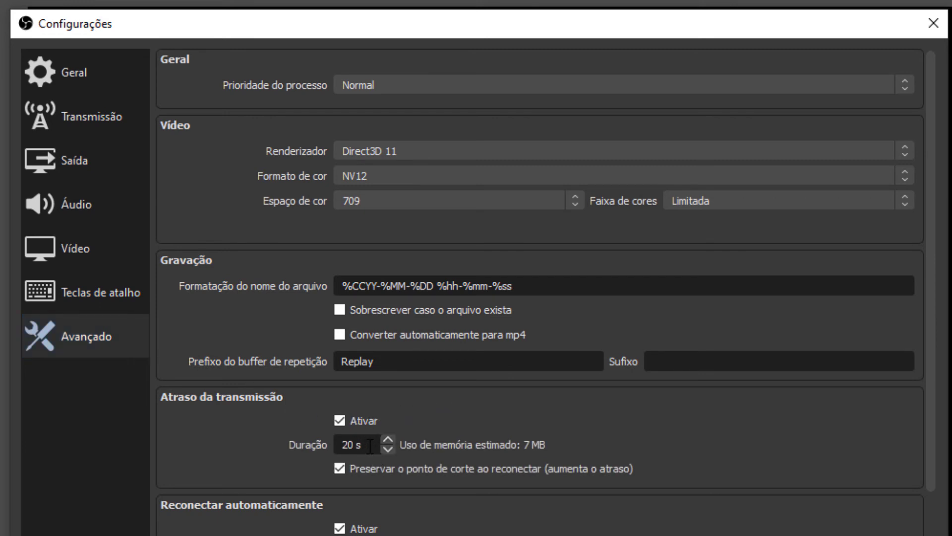
pyautogui.moveTo(372, 444); pyautogui.dragTo(334, 446)
pyautogui.scroll(-5, 413, 419)
pyautogui.click(416, 422)
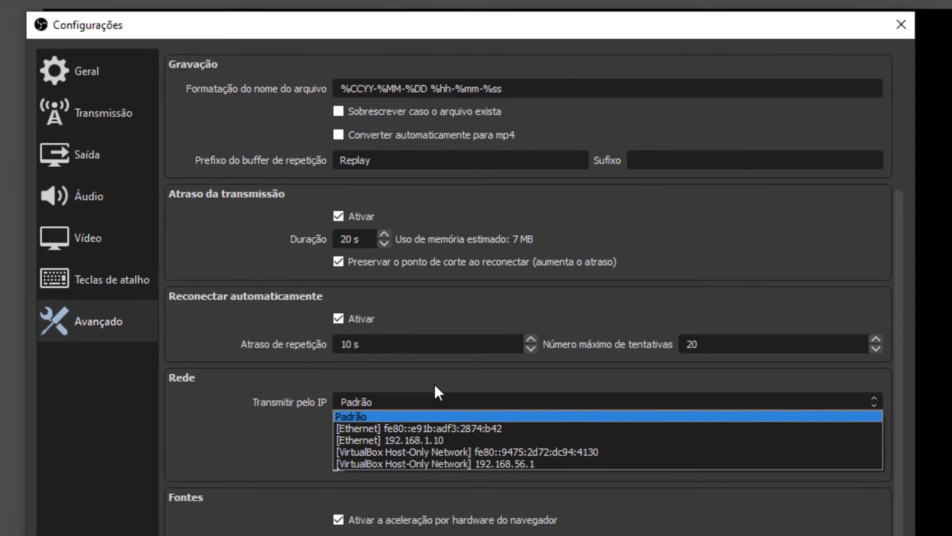
pyautogui.click(445, 396)
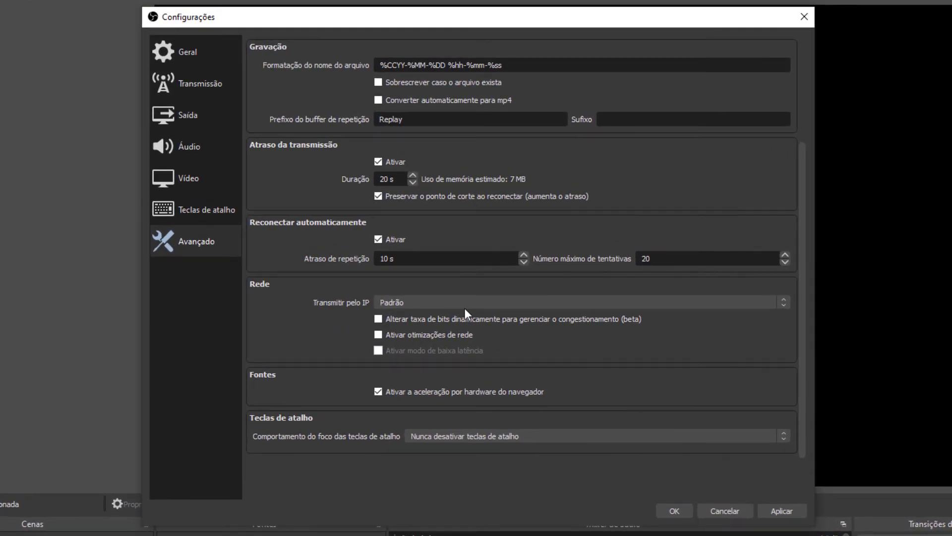
pyautogui.click(378, 162)
pyautogui.click(672, 509)
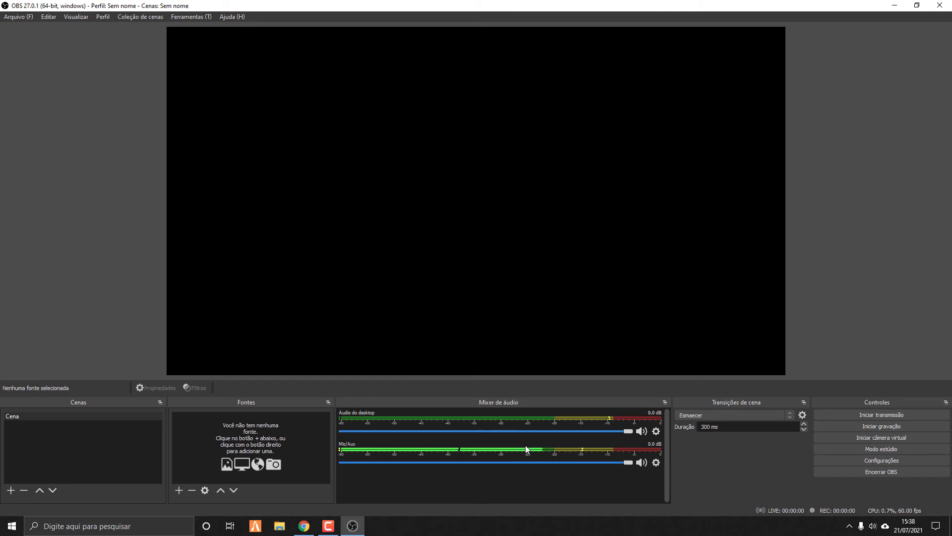
# In the advanced audio properties, keep the desktop audio only on track 1 by disabling its tracks 2 to 6.
pyautogui.click(656, 430)
pyautogui.click(684, 423)
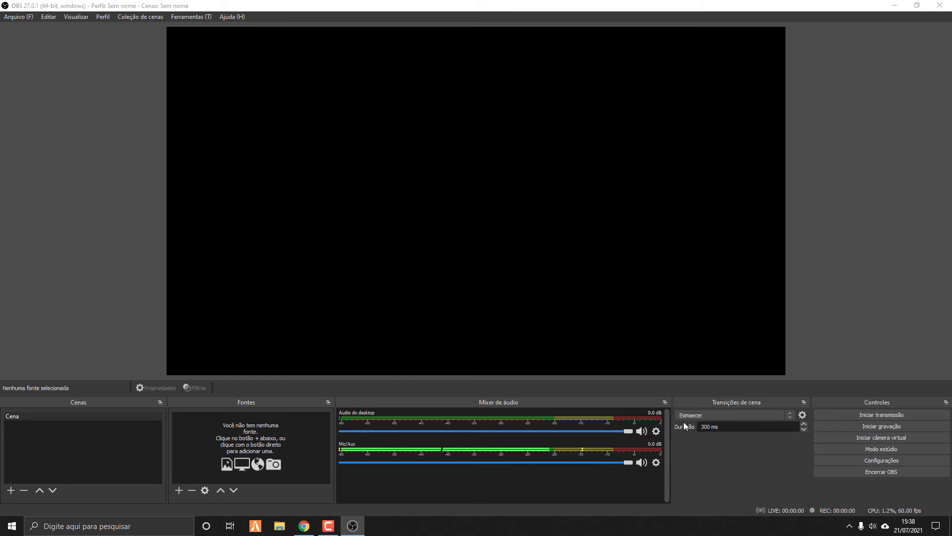
pyautogui.moveTo(702, 169); pyautogui.dragTo(562, 108)
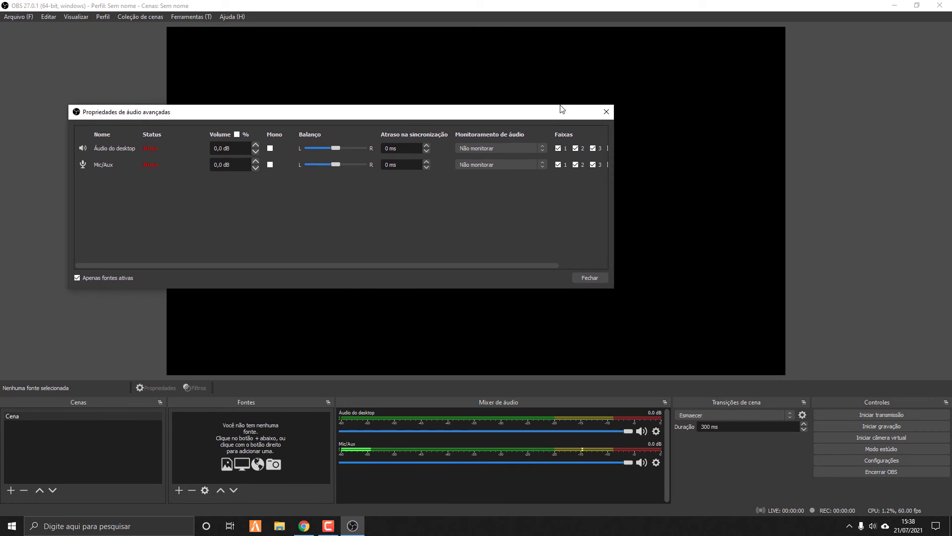
pyautogui.moveTo(614, 288); pyautogui.dragTo(693, 280)
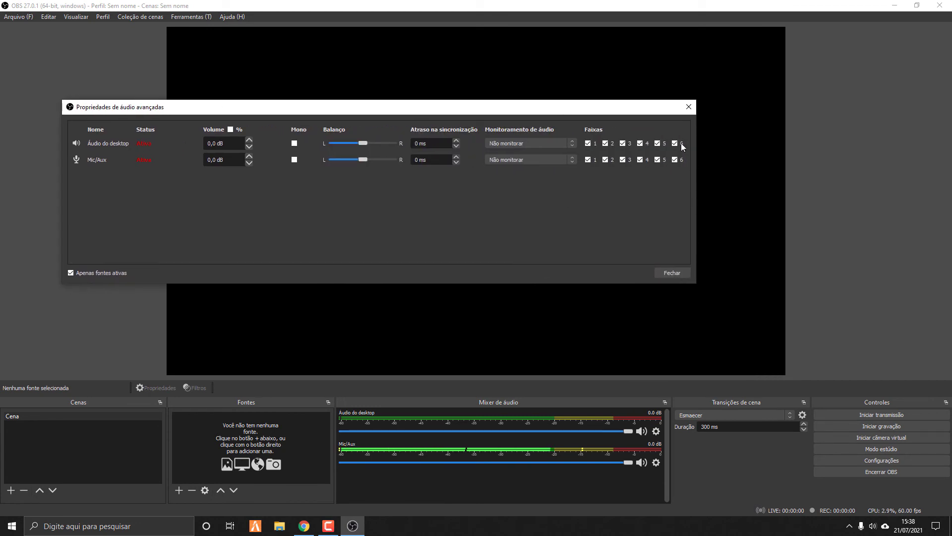
pyautogui.click(680, 144)
pyautogui.click(658, 144)
pyautogui.click(623, 143)
pyautogui.click(606, 143)
# Keep Mic/Aux on track 2, disabling its tracks 1, 3, 4 and 5, and close the advanced audio properties.
pyautogui.click(590, 159)
pyautogui.click(626, 159)
pyautogui.click(647, 161)
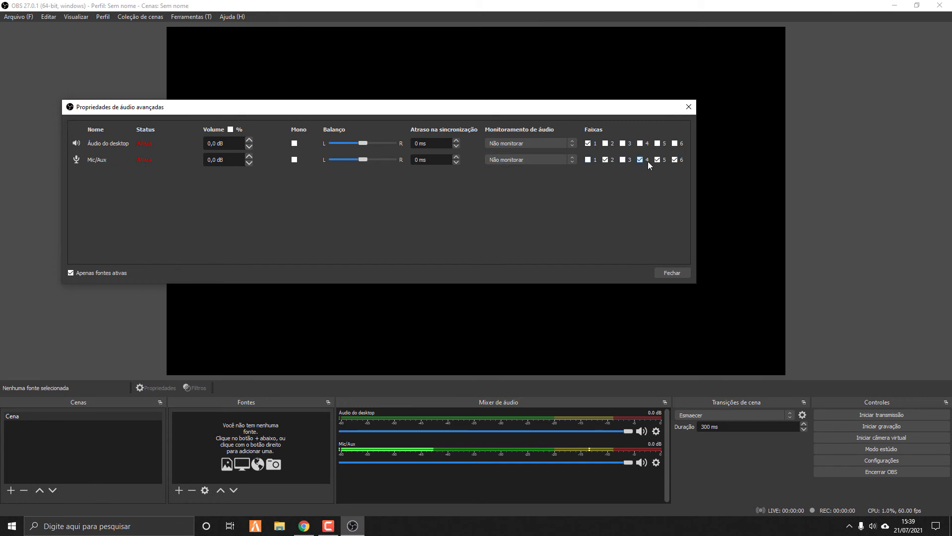
pyautogui.click(660, 159)
pyautogui.press('Escape')
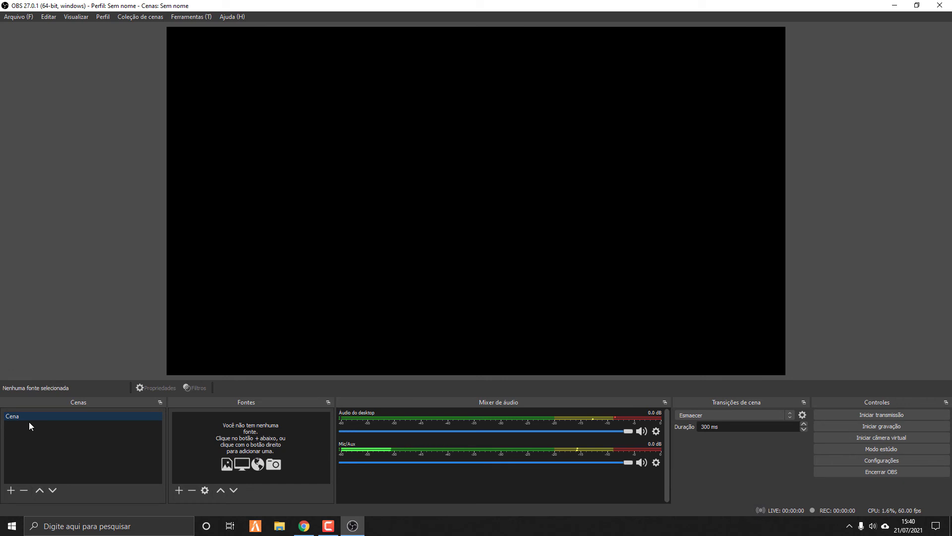
# Add a new scene named "jogo".
pyautogui.click(10, 491)
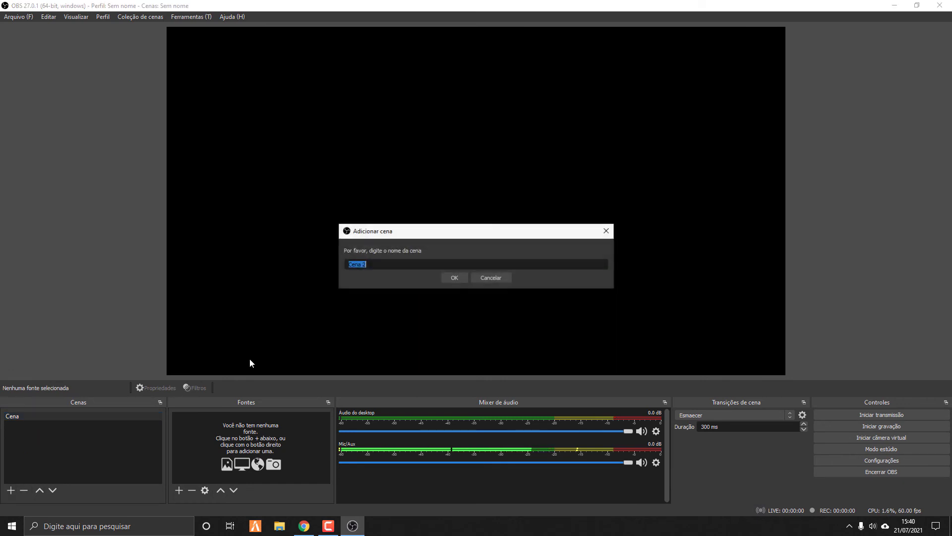
pyautogui.write('jogo')
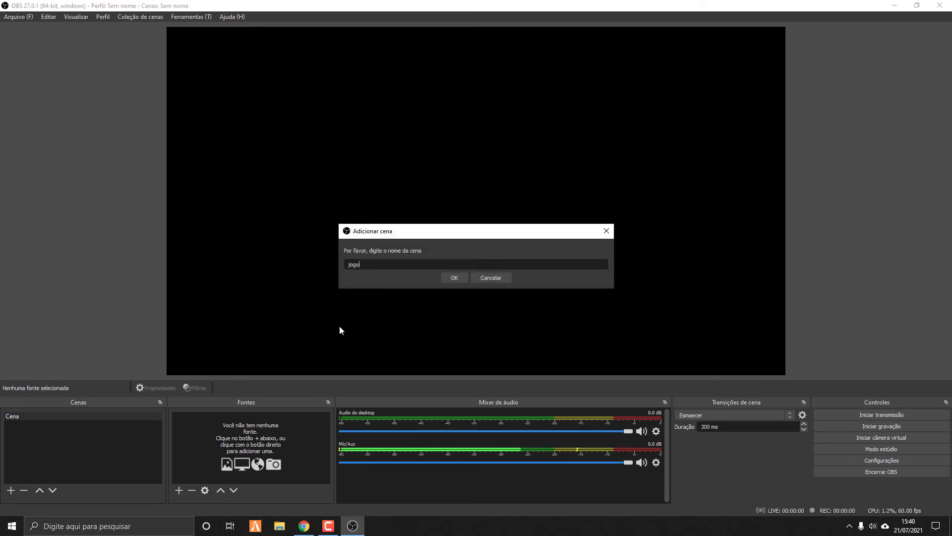
pyautogui.press('Return')
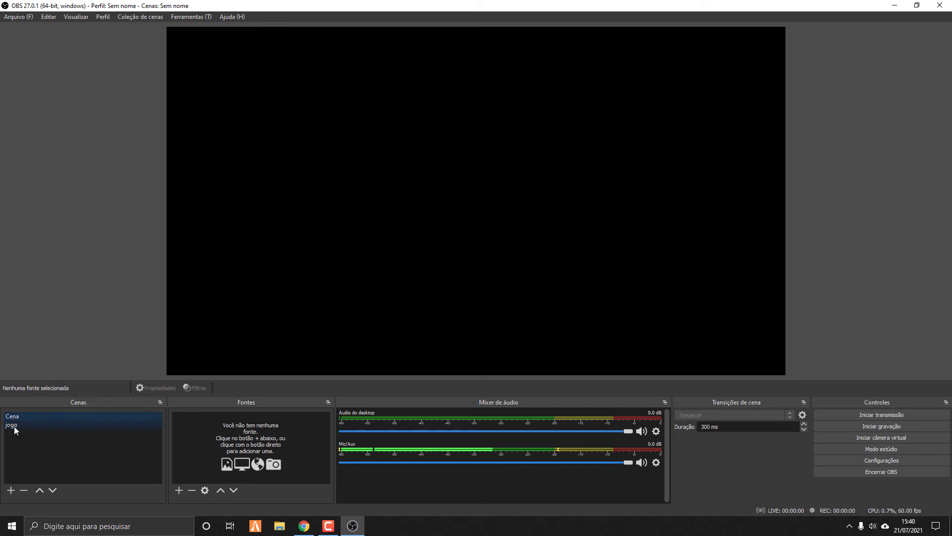
# Add a new game capture source to the jogo scene, keeping the name Captura de jogo.
pyautogui.click(180, 488)
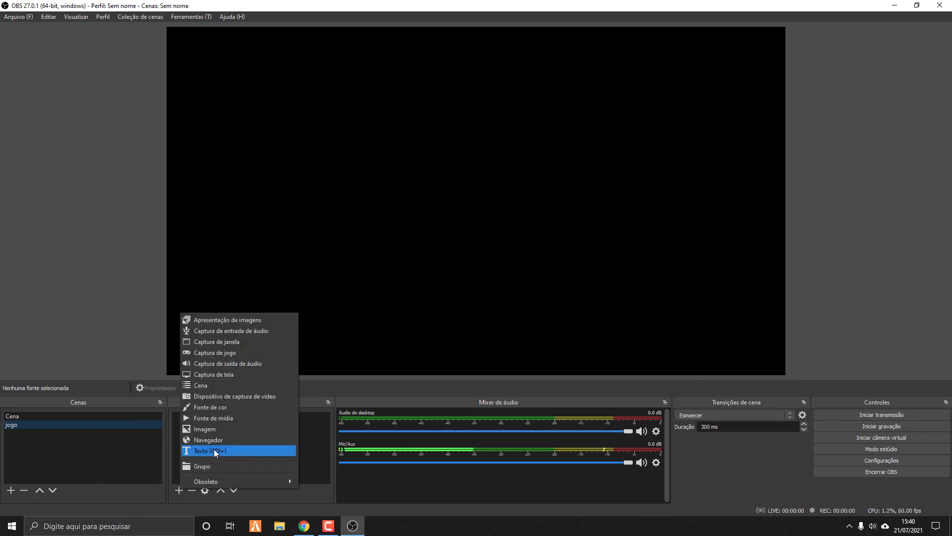
pyautogui.click(237, 350)
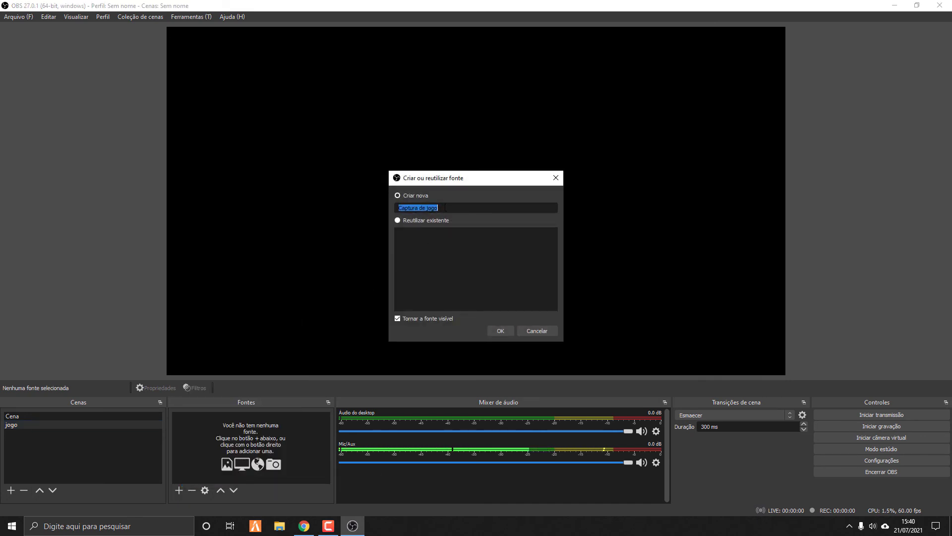
pyautogui.press('Return')
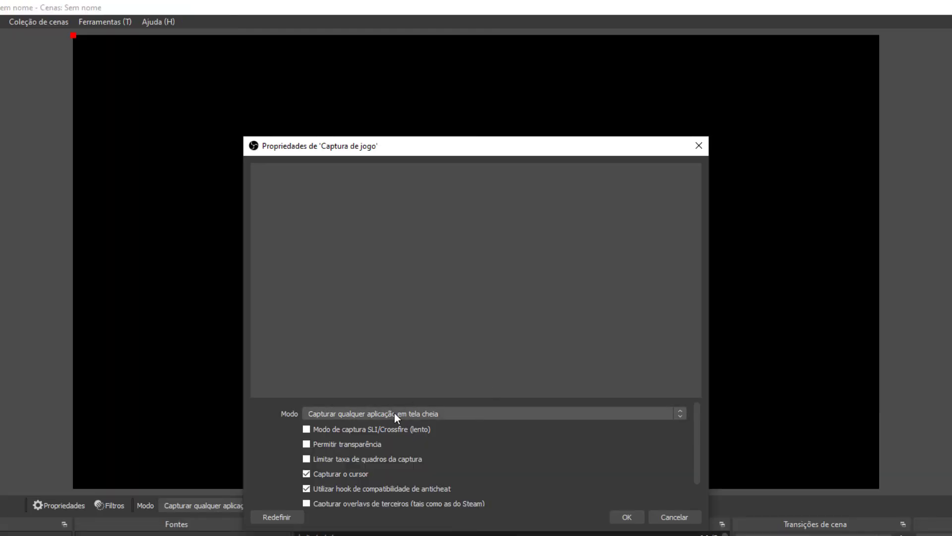
pyautogui.click(439, 413)
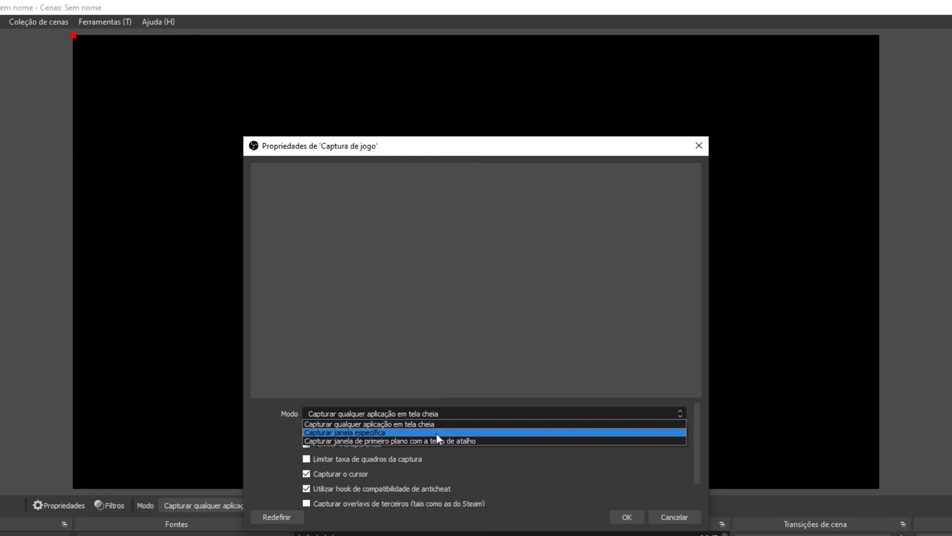
pyautogui.click(436, 433)
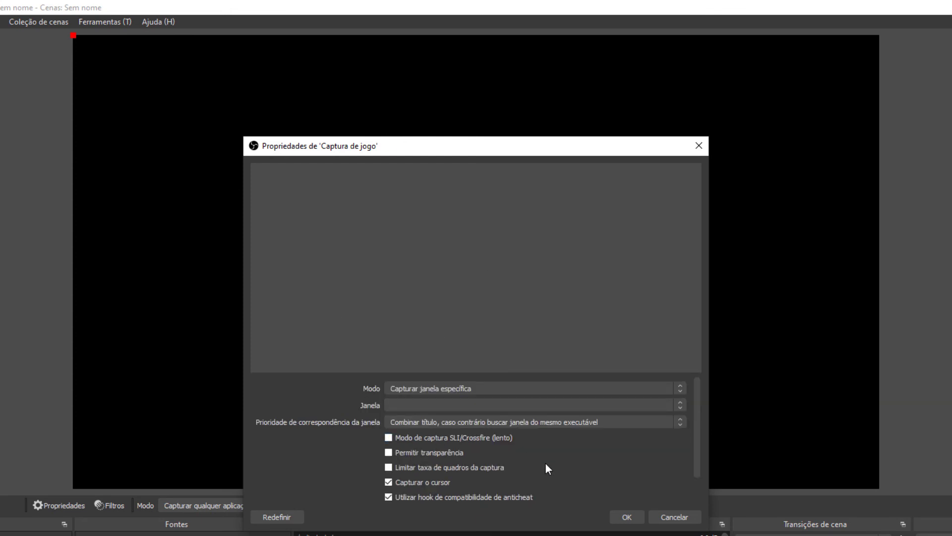
pyautogui.click(676, 519)
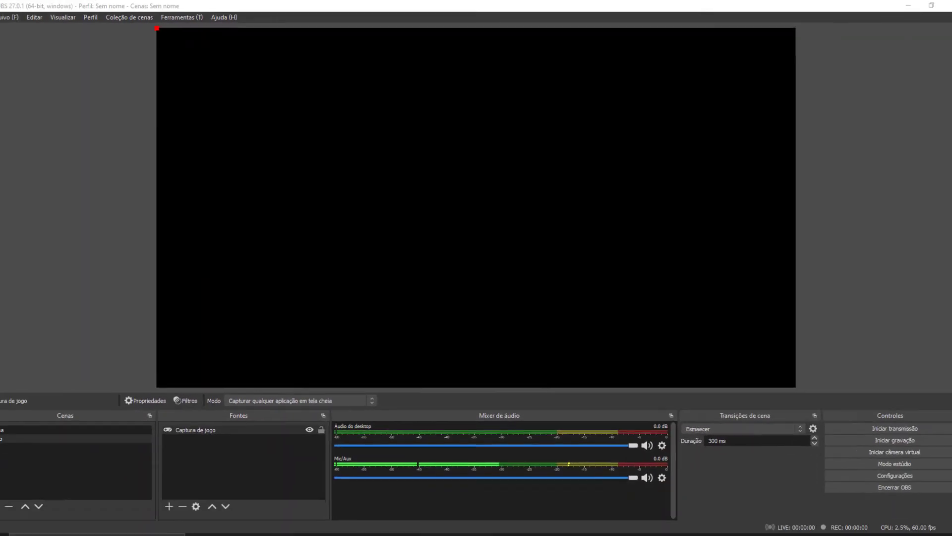
pyautogui.rightClick(436, 526)
pyautogui.click(470, 472)
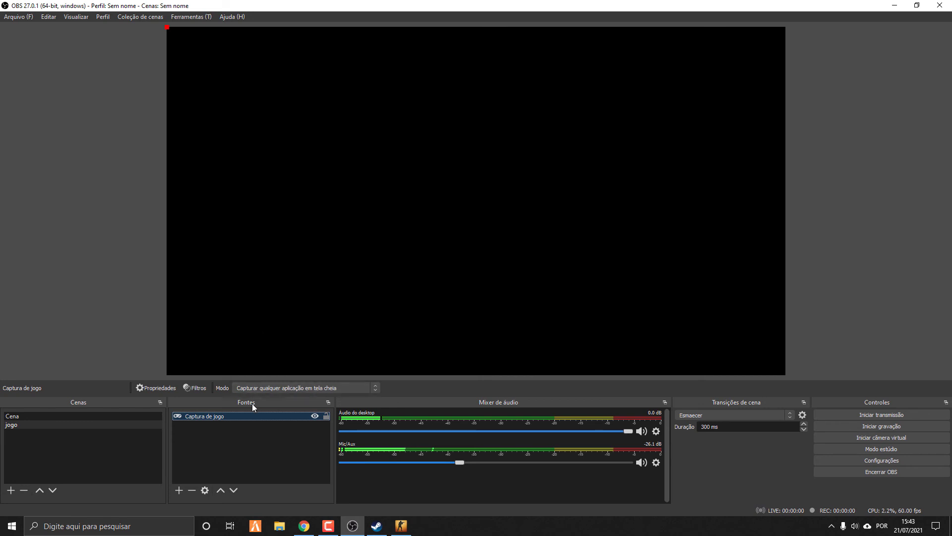
# Set the Captura de jogo source to Capturar janela específica with the window [csgo.exe]: Counter-Strike: Global Offensive.
pyautogui.doubleClick(242, 416)
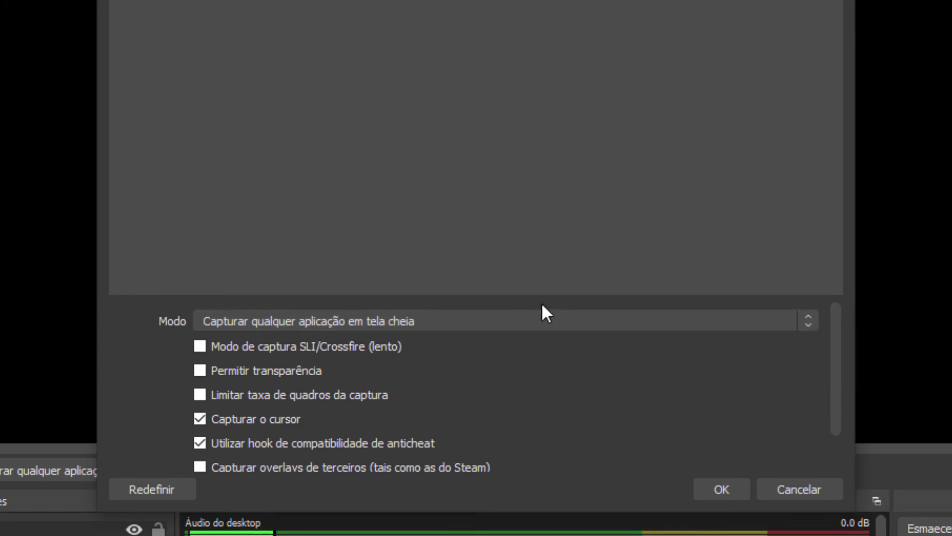
pyautogui.click(537, 320)
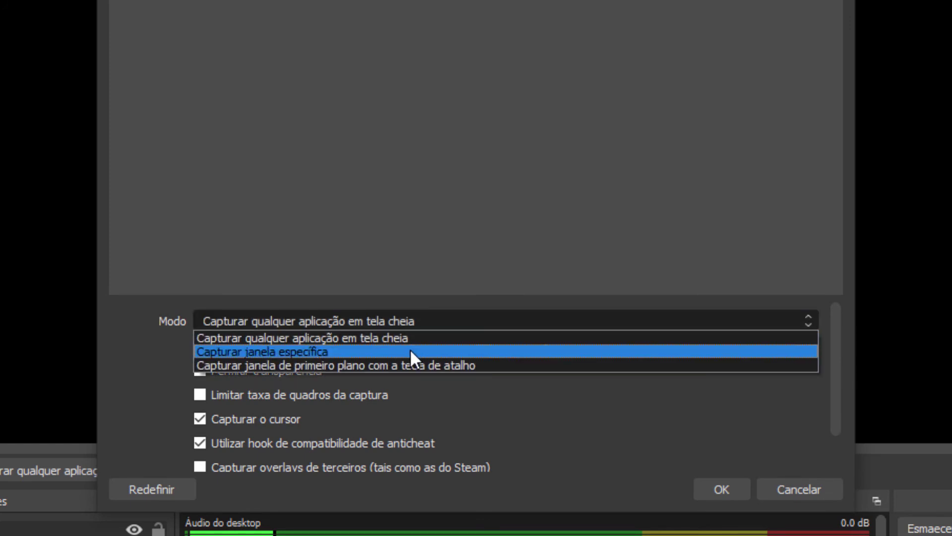
pyautogui.click(409, 351)
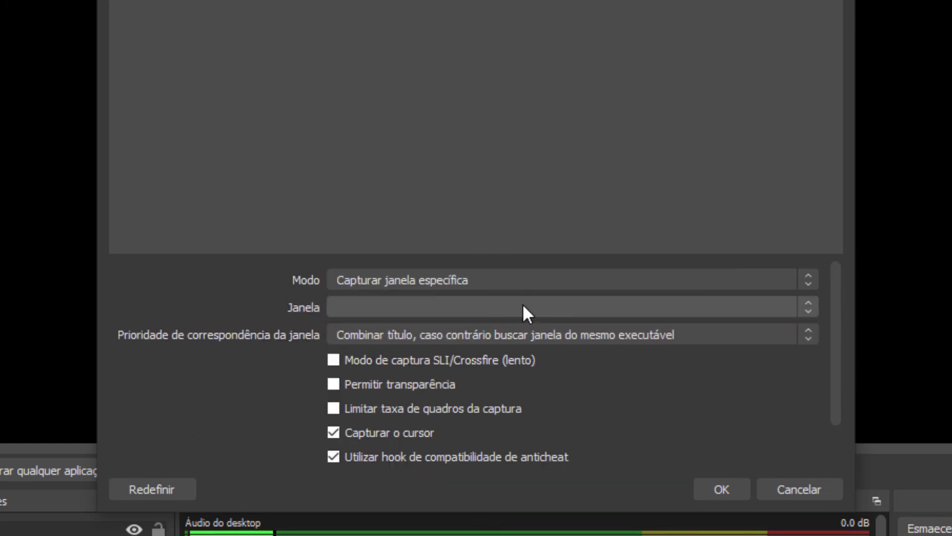
pyautogui.click(732, 308)
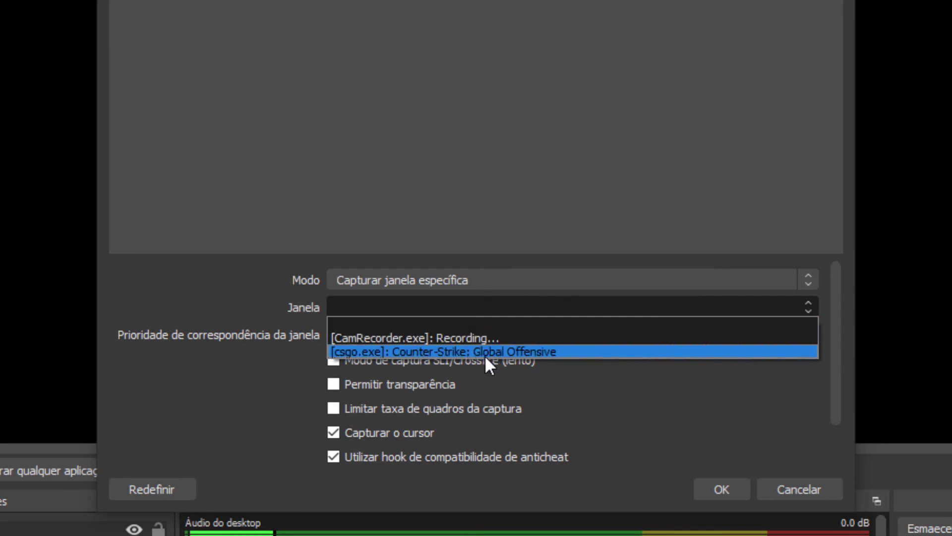
pyautogui.click(520, 351)
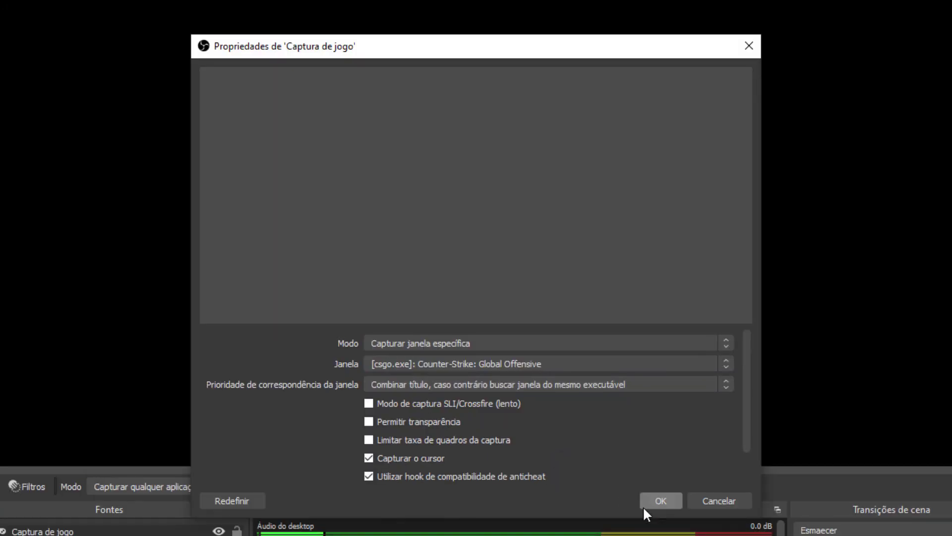
pyautogui.click(665, 501)
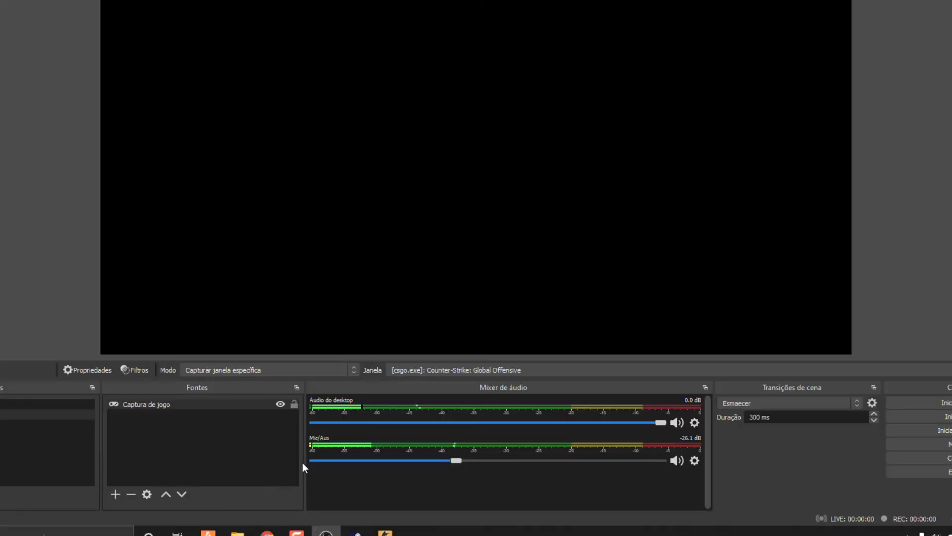
# Add an audio input capture source named MIC that uses the Microphone (High Definition Audio Device).
pyautogui.click(115, 495)
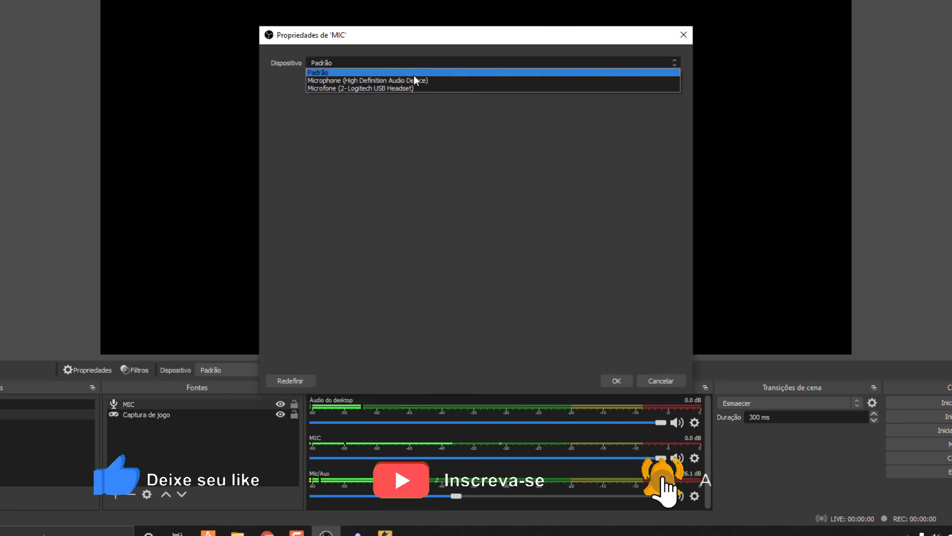
pyautogui.click(415, 81)
pyautogui.click(617, 380)
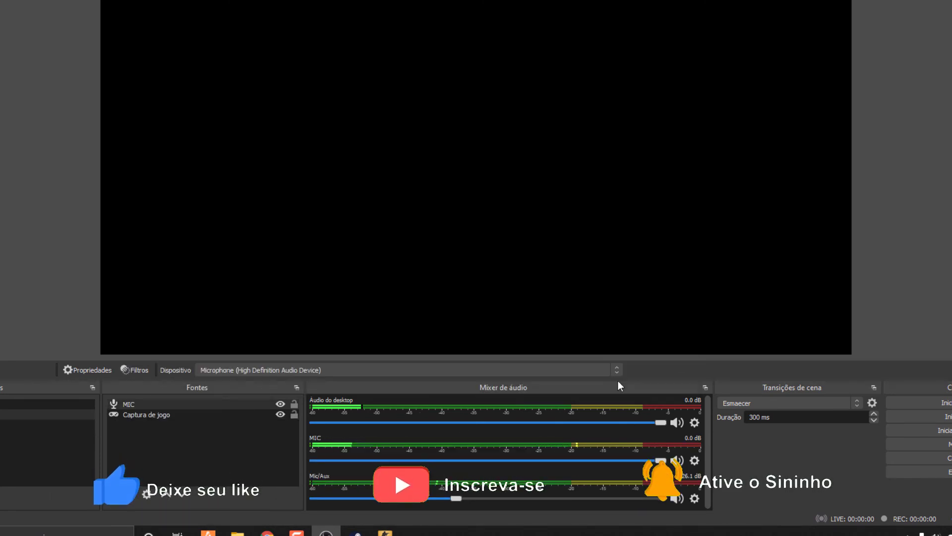
pyautogui.click(151, 412)
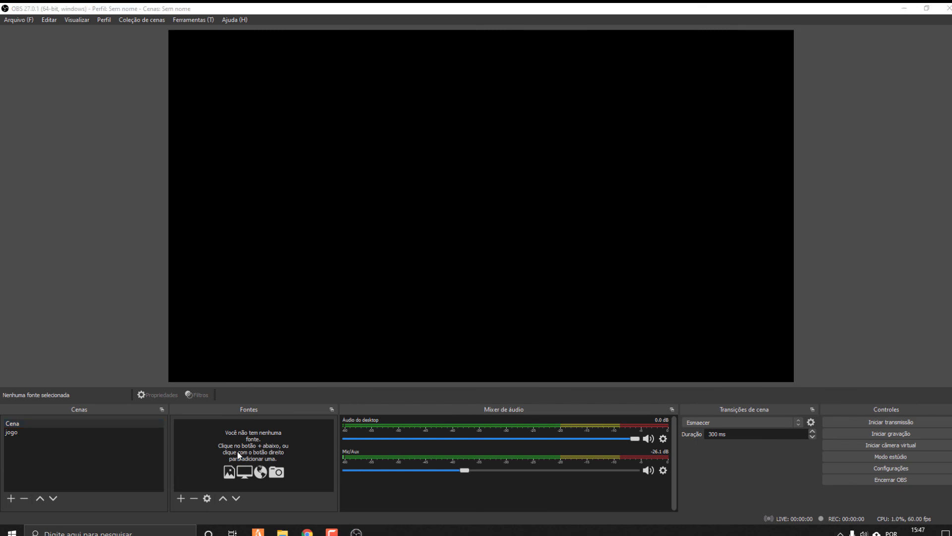
# Add a new Captura de tela source and a Captura de entrada de áudio source to the Cena scene.
pyautogui.click(182, 497)
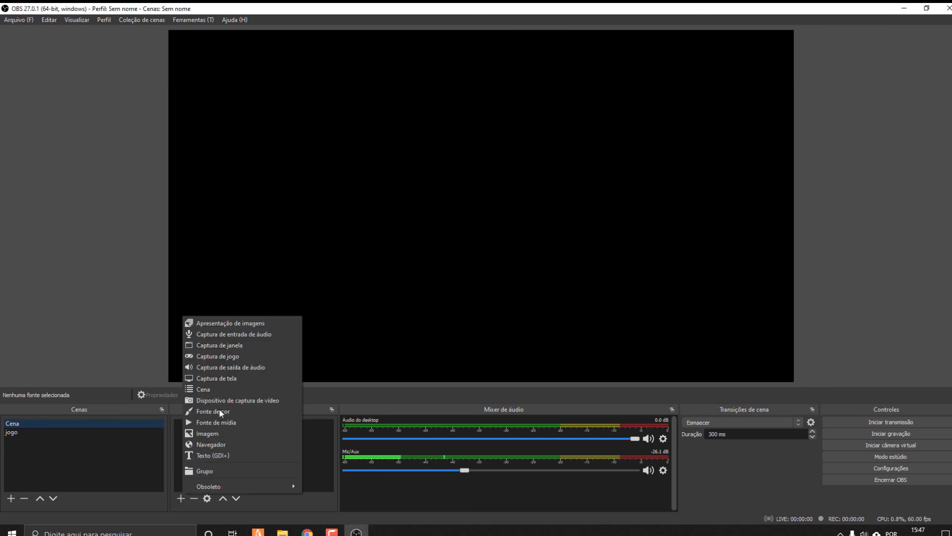
pyautogui.click(223, 379)
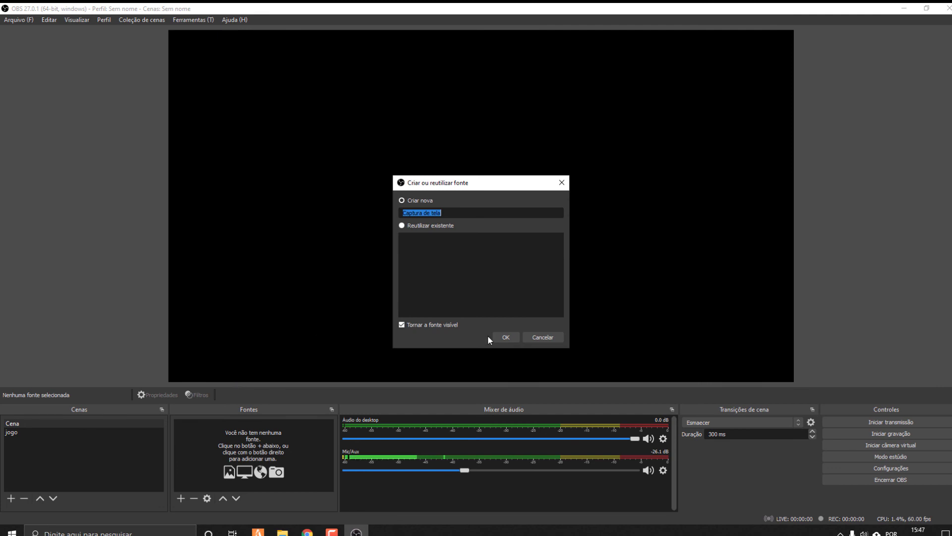
pyautogui.click(506, 337)
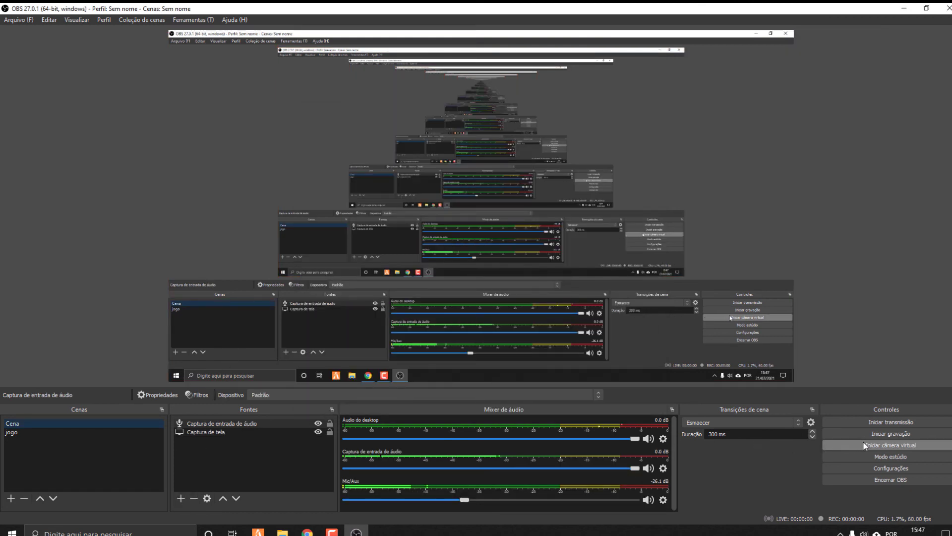
# Record a short test of the screen including the desktop, and stop the recording.
pyautogui.click(863, 445)
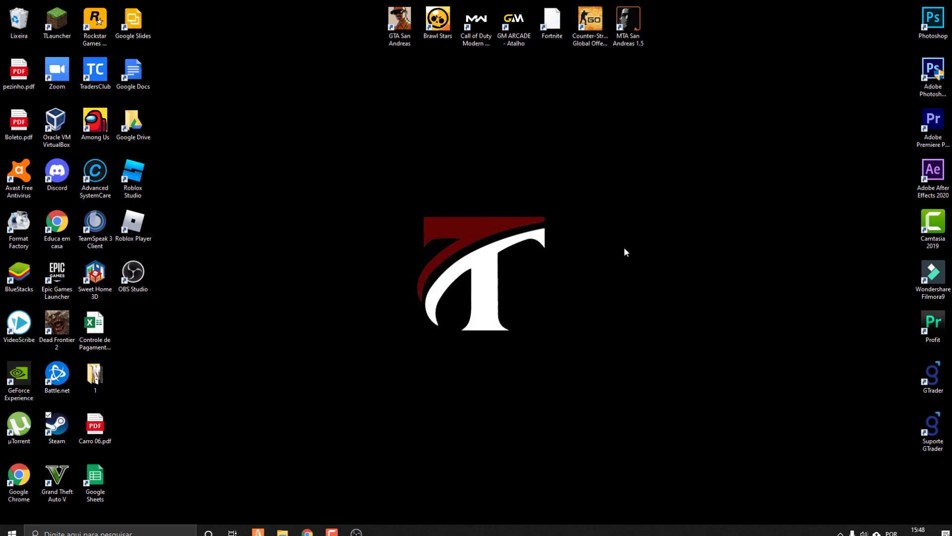
pyautogui.click(356, 532)
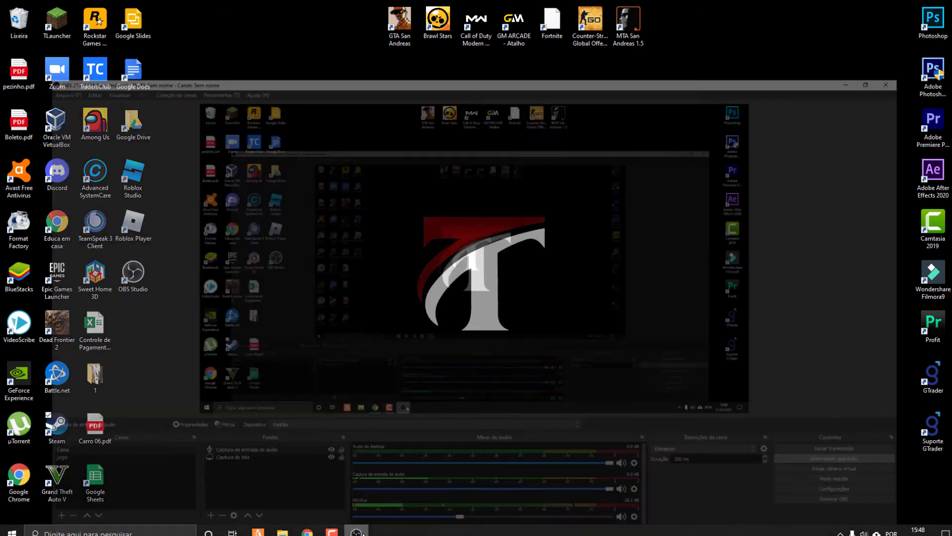
pyautogui.click(894, 435)
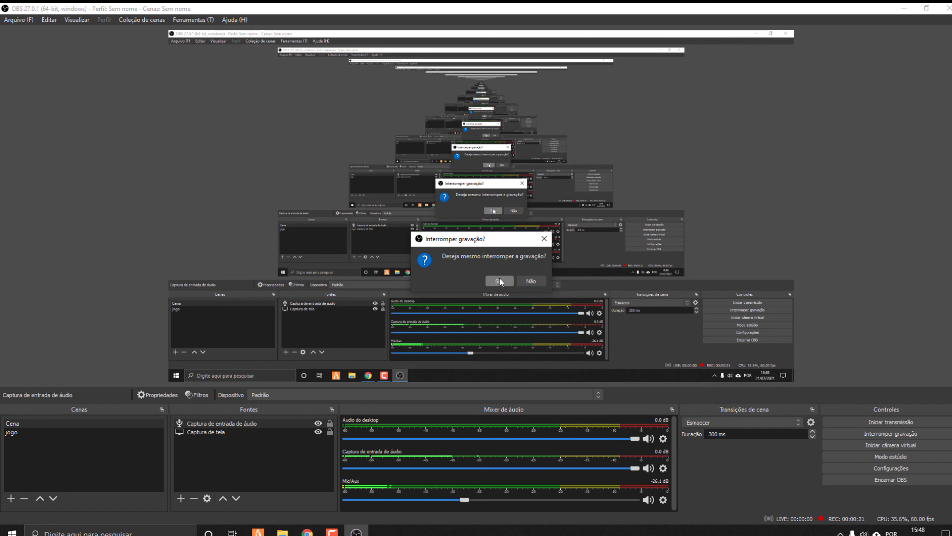
pyautogui.click(499, 280)
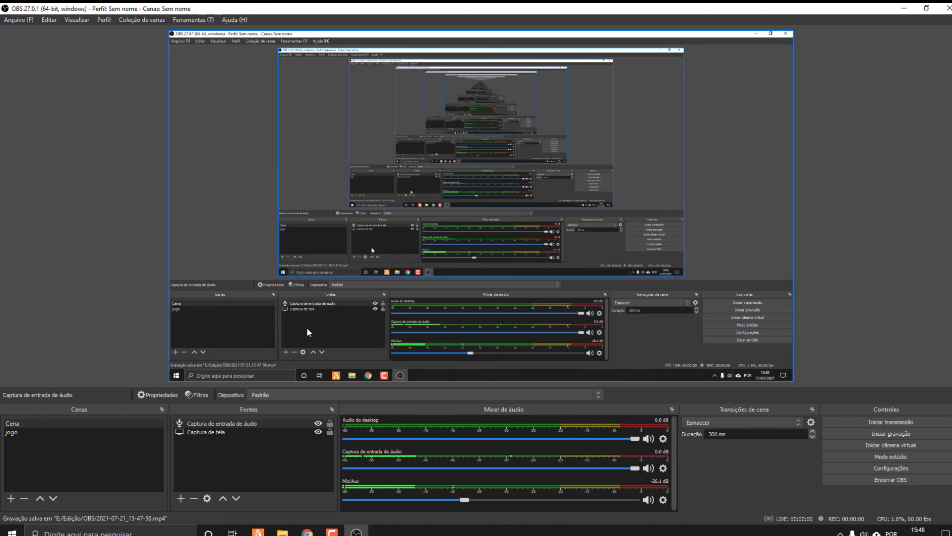
# Hide the Captura de tela source and review the source types that can be added, including the Obsoleto group, without adding one.
pyautogui.click(318, 432)
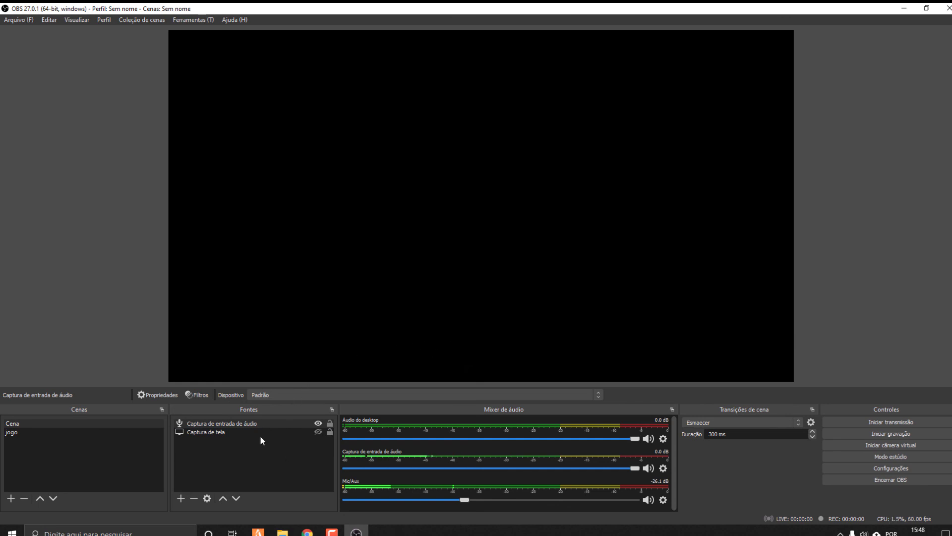
pyautogui.click(181, 497)
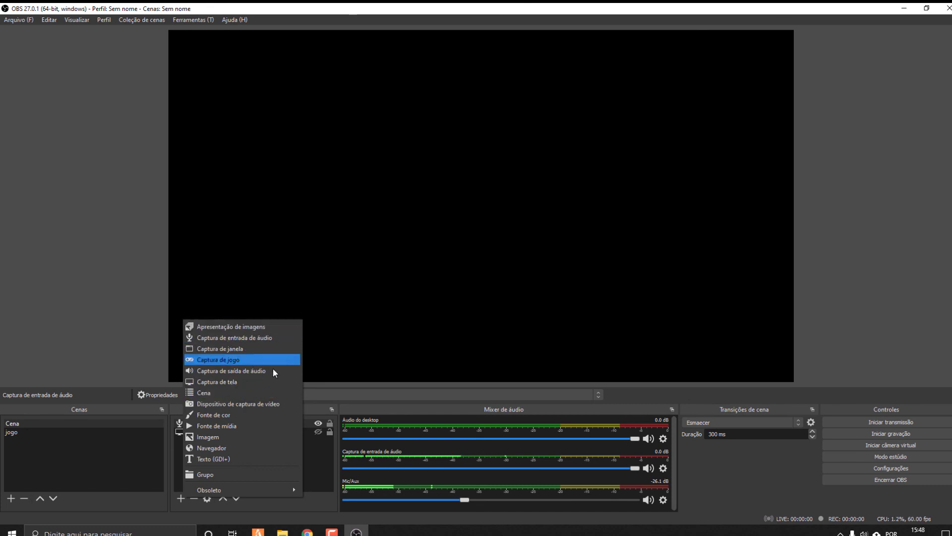
pyautogui.moveTo(251, 490)
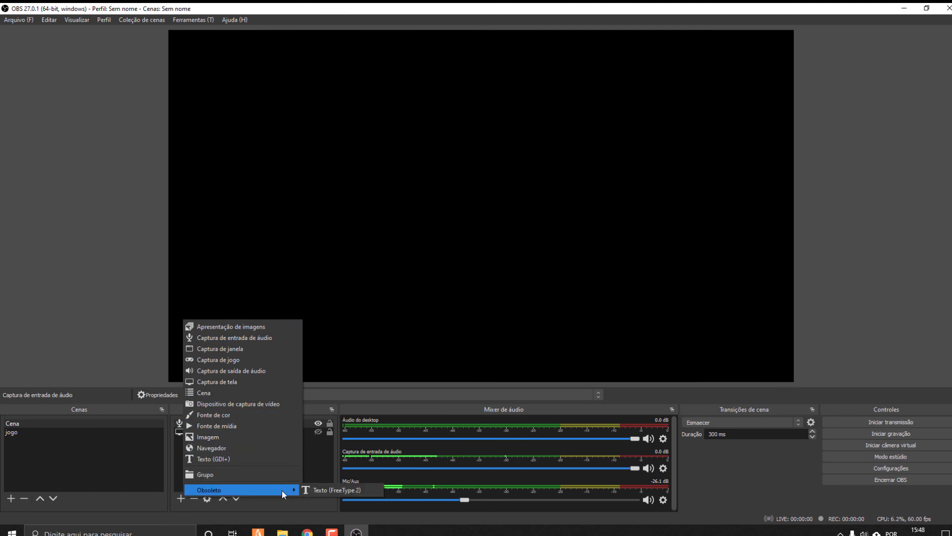
pyautogui.press('XF86AudioLowerVolume')
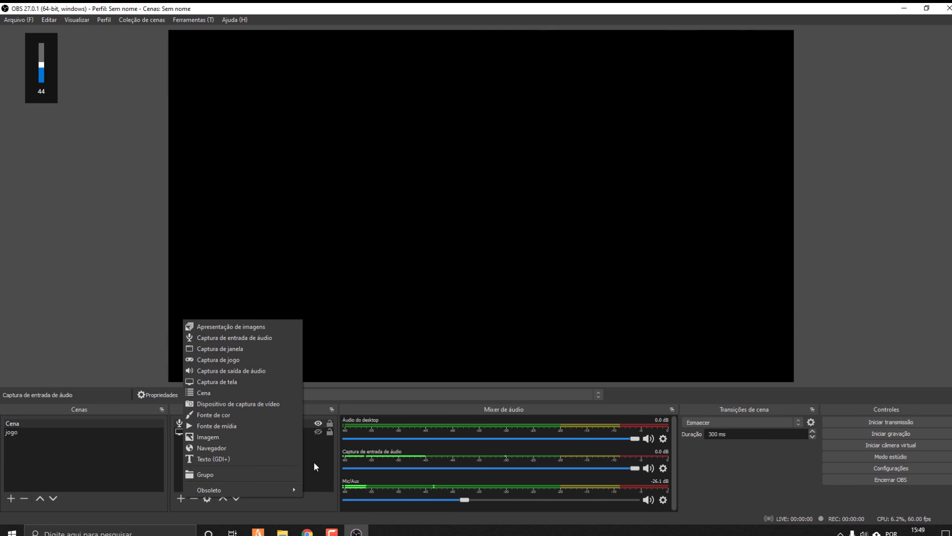
pyautogui.click(313, 461)
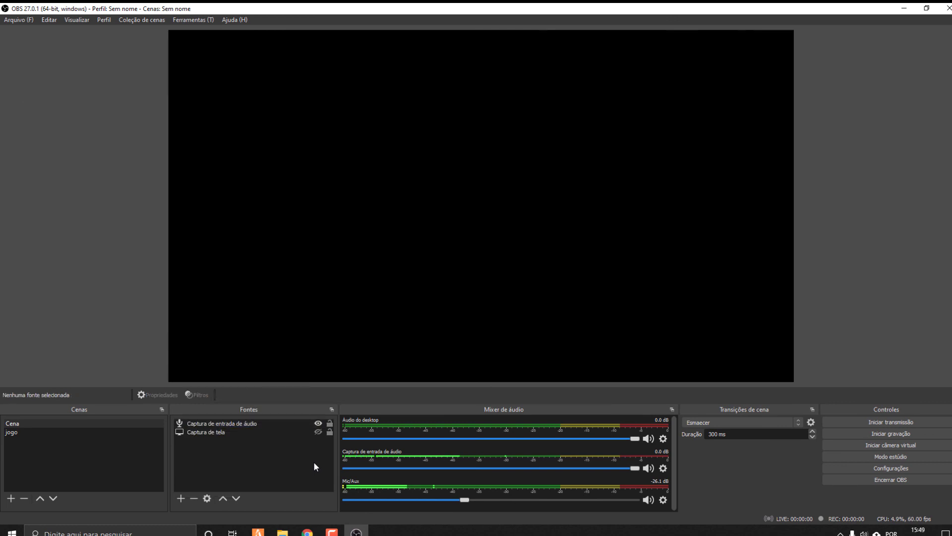